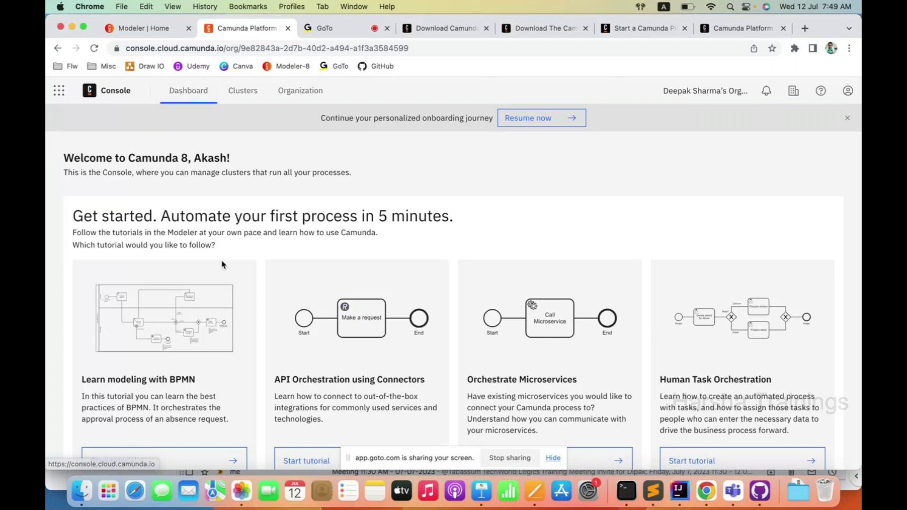
Examine the getting-started tutorials offered on the Camunda Console dashboard
scroll(310, 342, "down", 2)
scroll(309, 343, "down", 3)
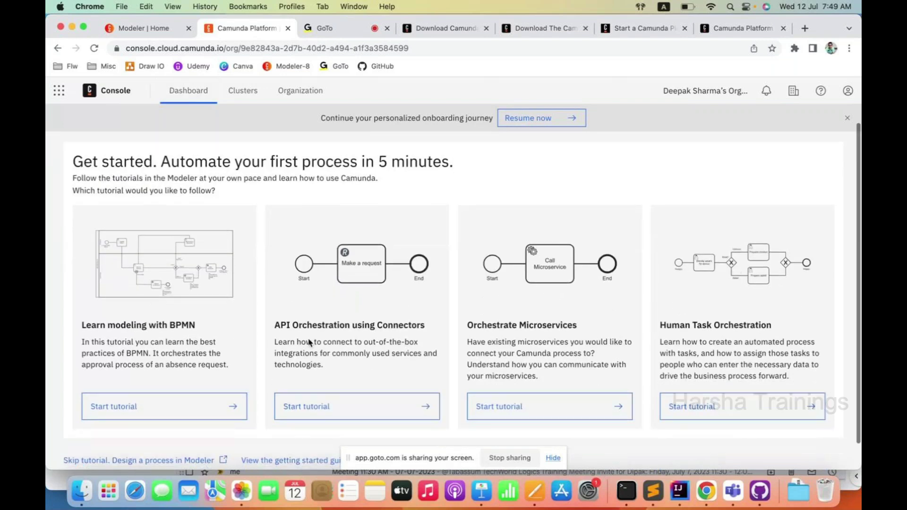
scroll(309, 343, "up", 5)
scroll(309, 343, "down", 5)
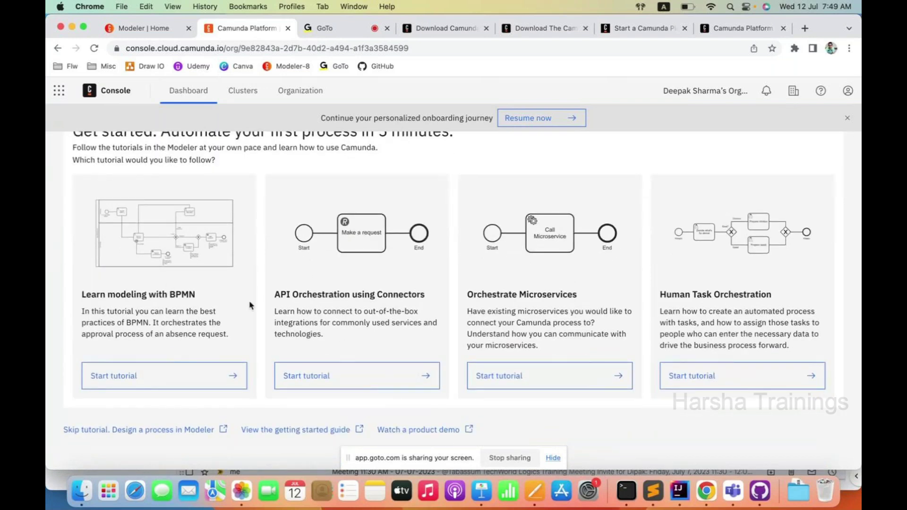
scroll(251, 306, "up", 2)
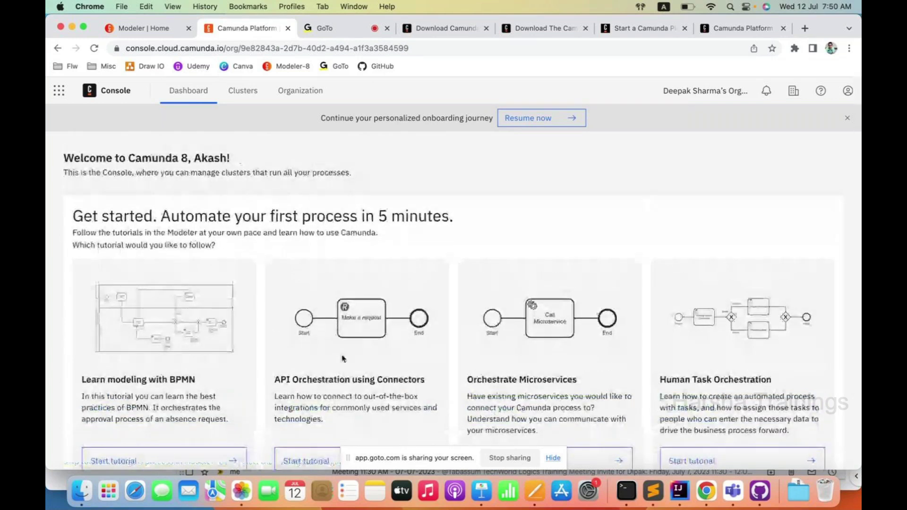
scroll(344, 359, "down", 1)
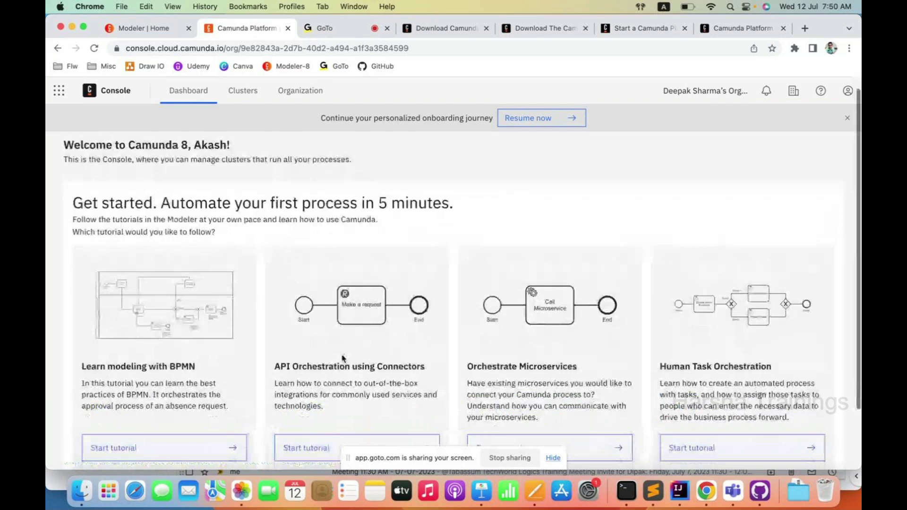
scroll(344, 359, "down", 1)
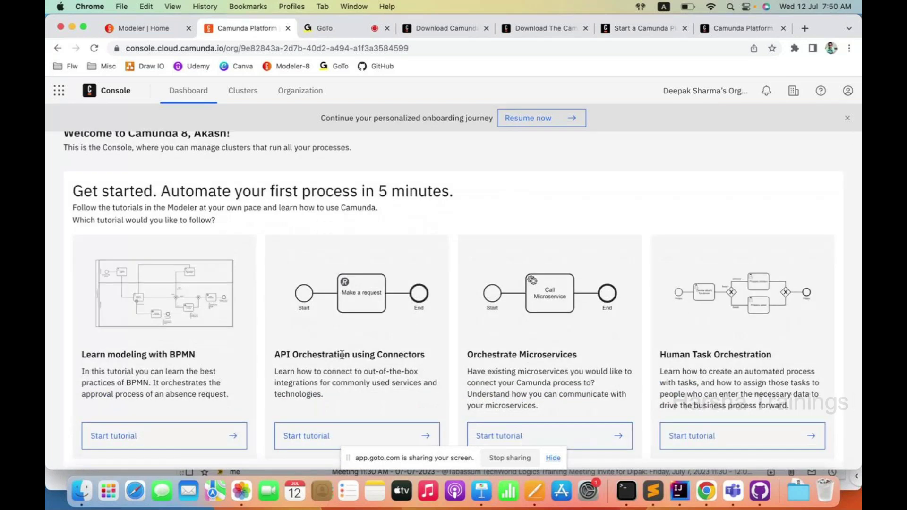
scroll(342, 354, "up", 2)
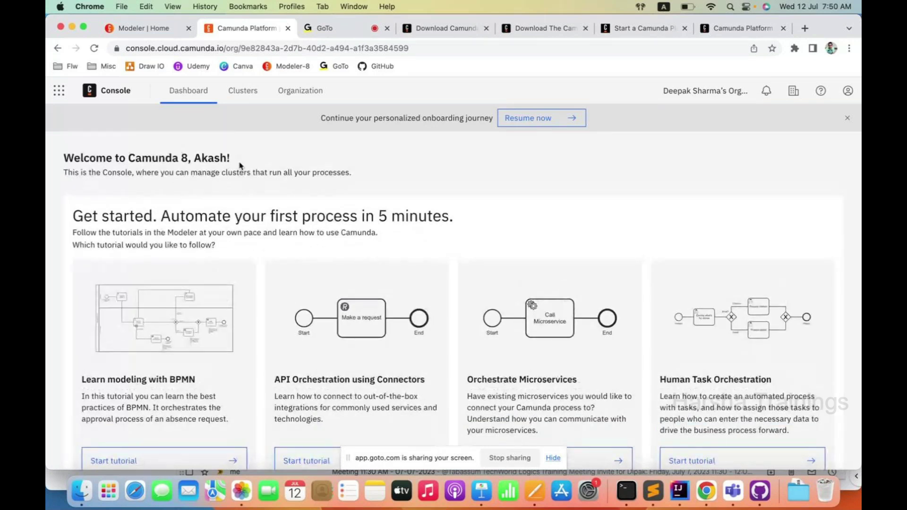
scroll(313, 354, "down", 10)
scroll(314, 355, "up", 10)
scroll(314, 354, "down", 1)
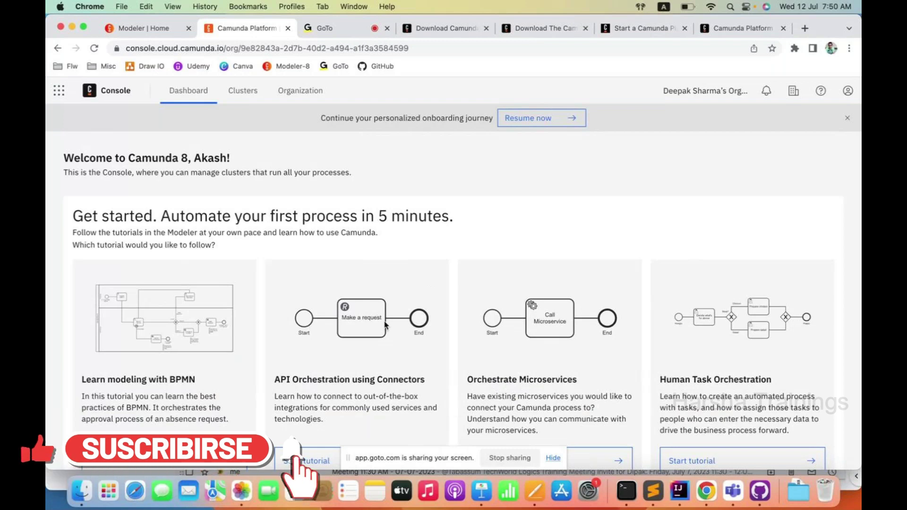
Open the list of clusters and check the region and generation of the training cluster
left_click(243, 90)
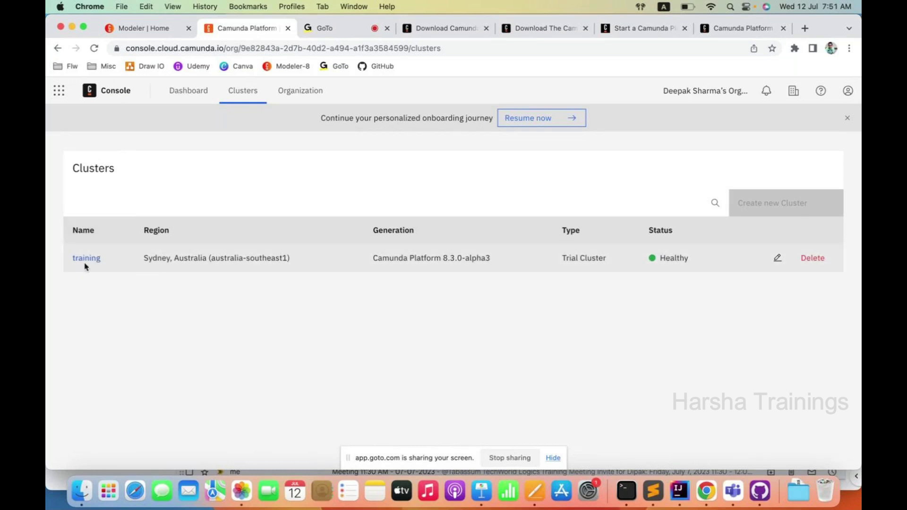
triple_click(175, 258)
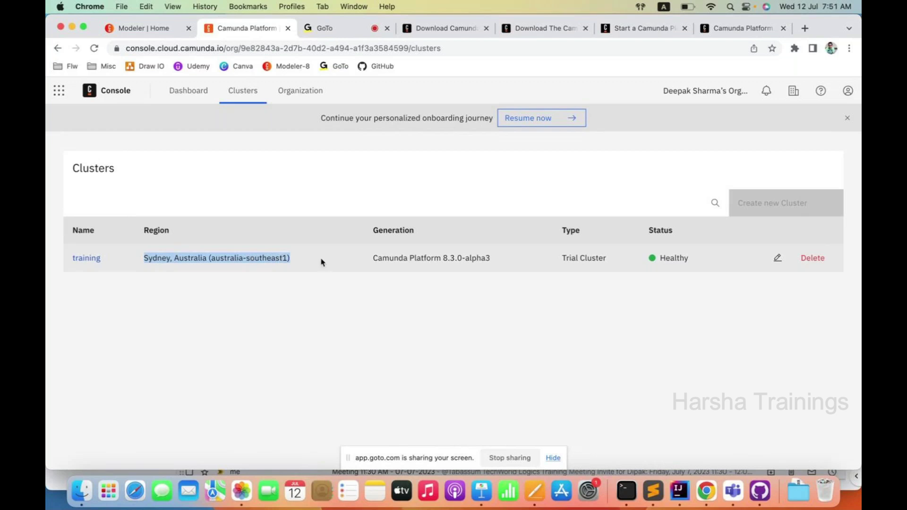
left_click(385, 258)
double_click(385, 258)
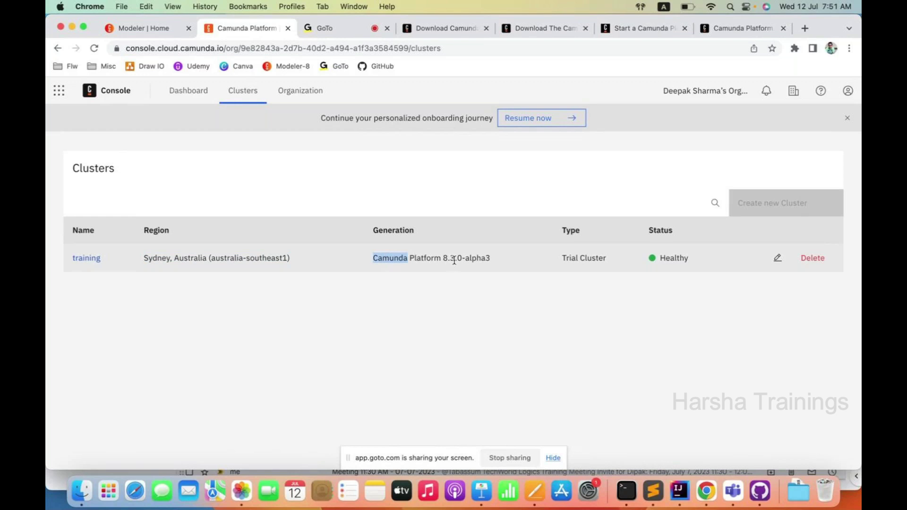
left_click_drag(490, 258, 468, 259)
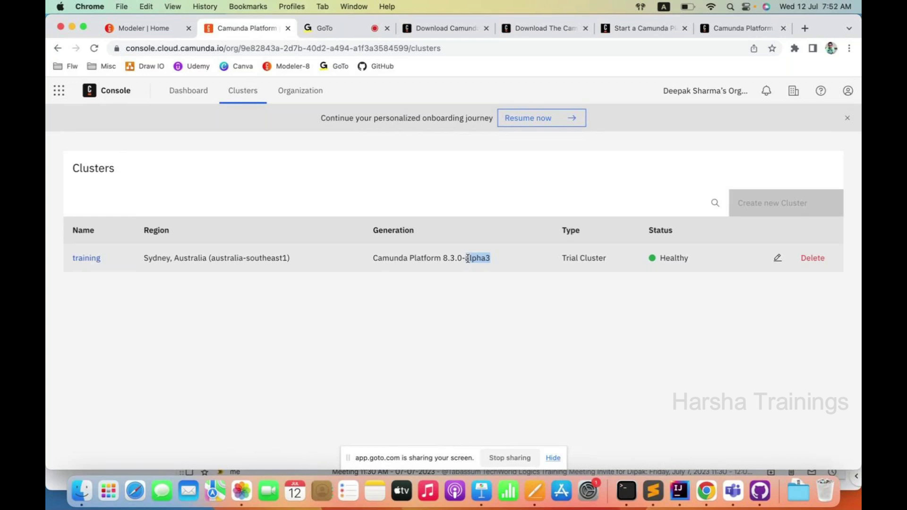
left_click(494, 296)
triple_click(475, 258)
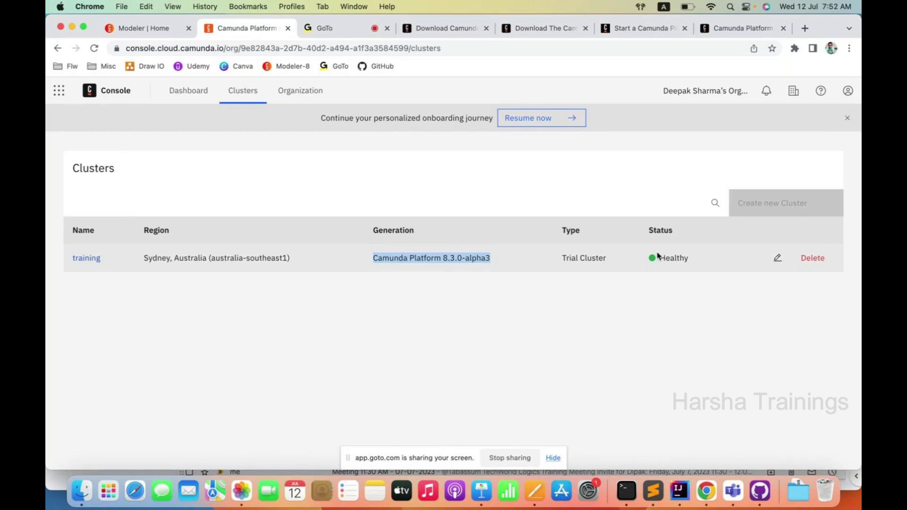
Open the training cluster and look over the applications listed in its overview
left_click(83, 260)
scroll(276, 377, "down", 2)
scroll(160, 274, "up", 1)
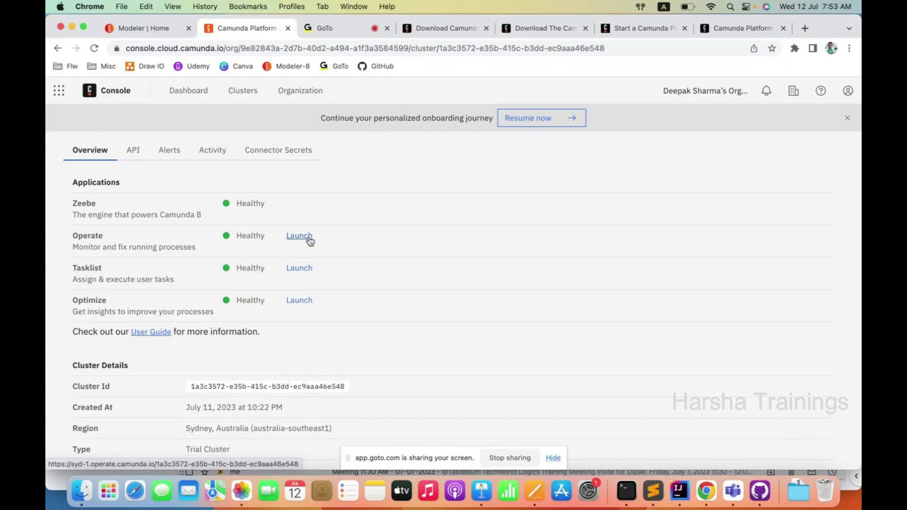
Switch from the Console to the Modeler and compare it with the Modeler home page already open
left_click(58, 90)
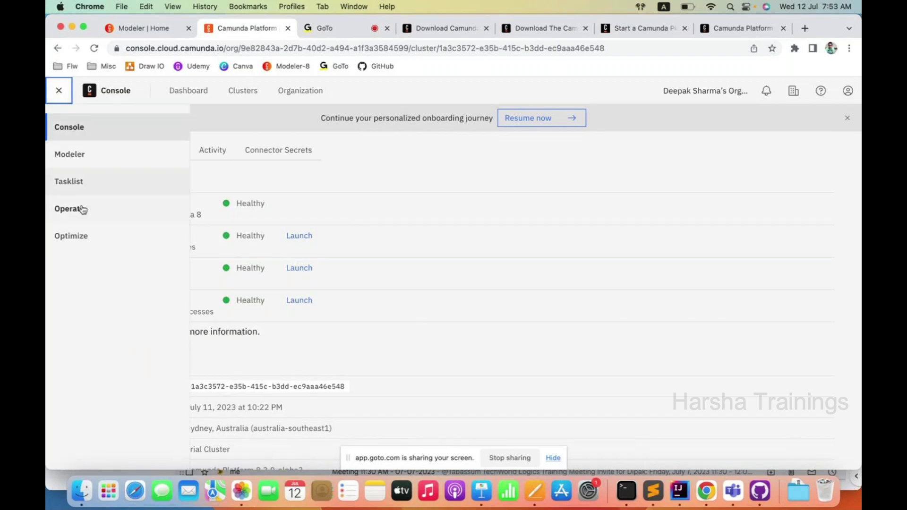
left_click(82, 160)
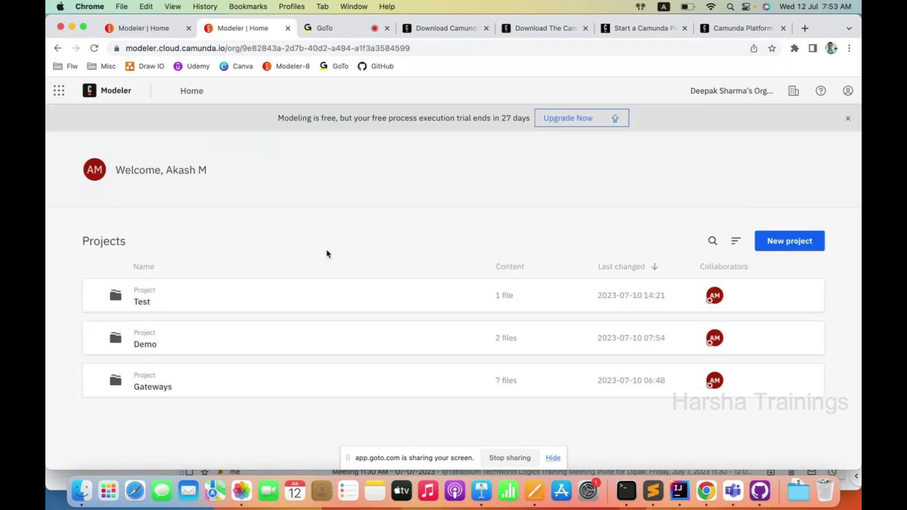
left_click(162, 29)
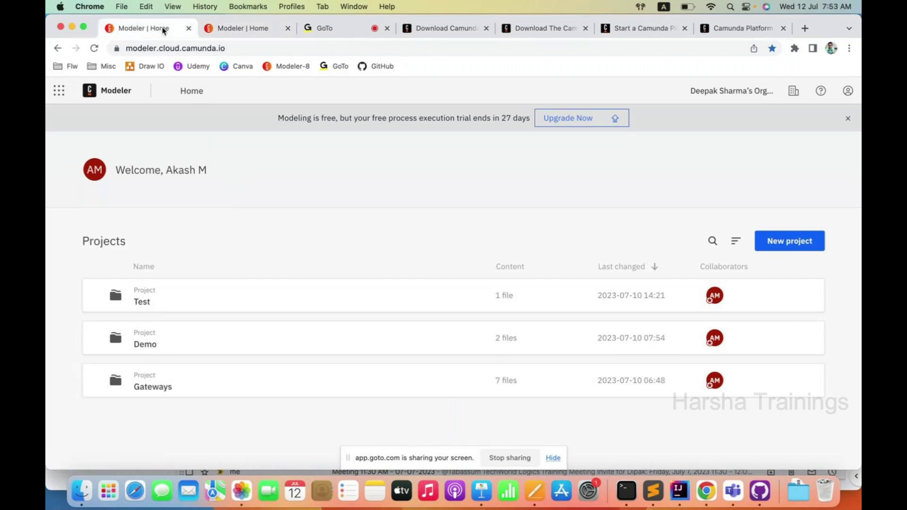
left_click(229, 30)
left_click(150, 28)
Open the Console from the Modeler, close the duplicate Modeler page and return to the Console
left_click(60, 92)
left_click(69, 131)
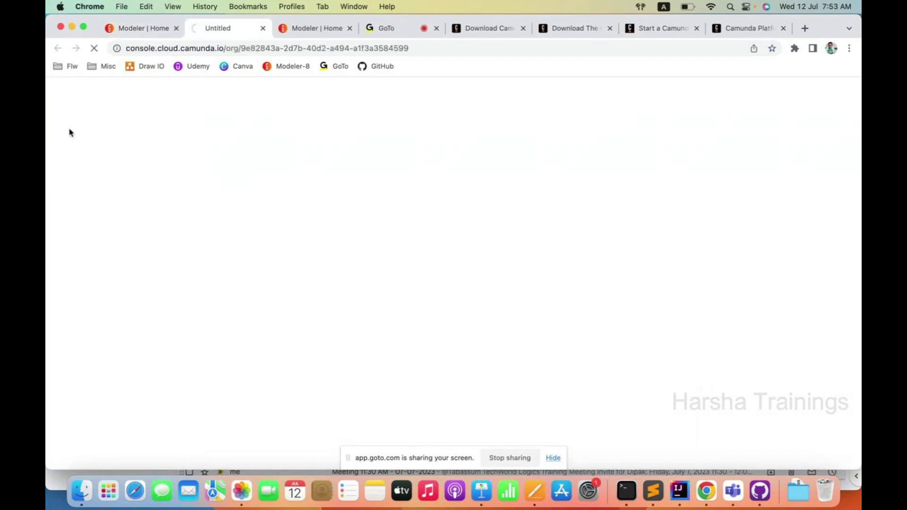
left_click(320, 28)
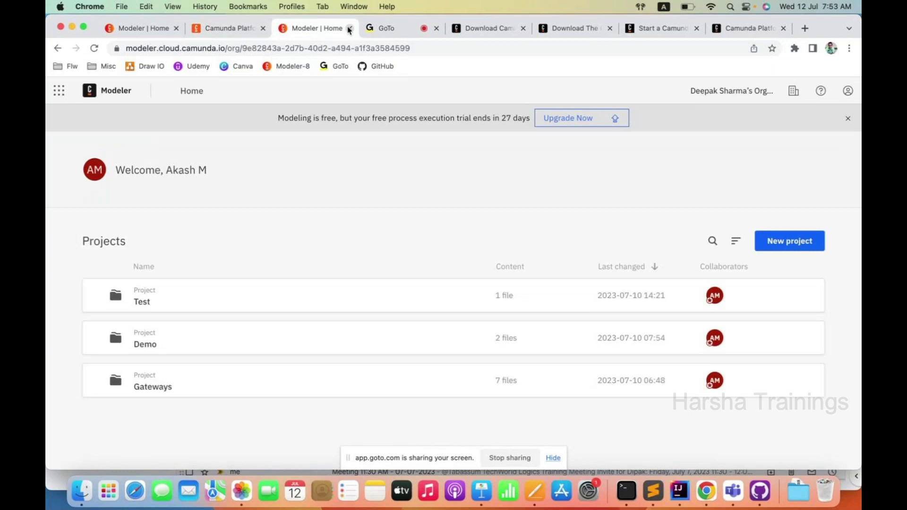
left_click(350, 29)
left_click(259, 31)
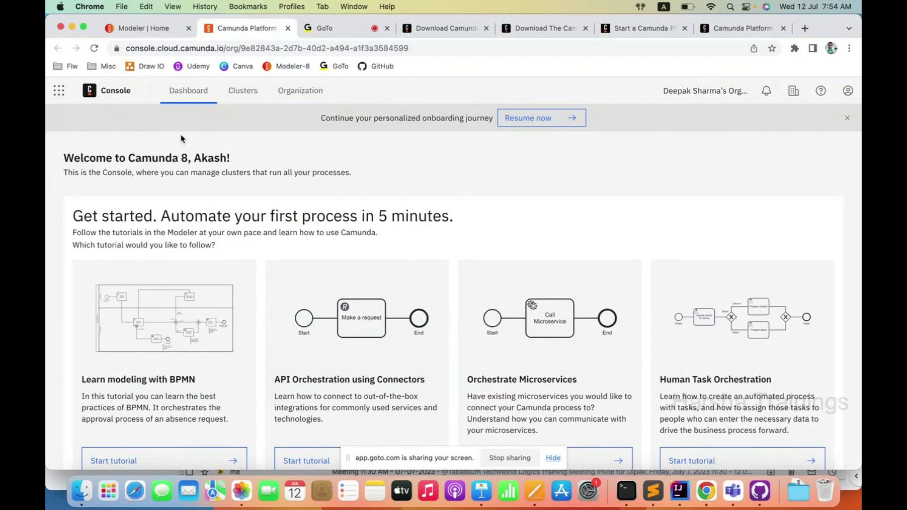
Open the training cluster from the cluster list and review its applications and cluster details
left_click(240, 90)
left_click(87, 258)
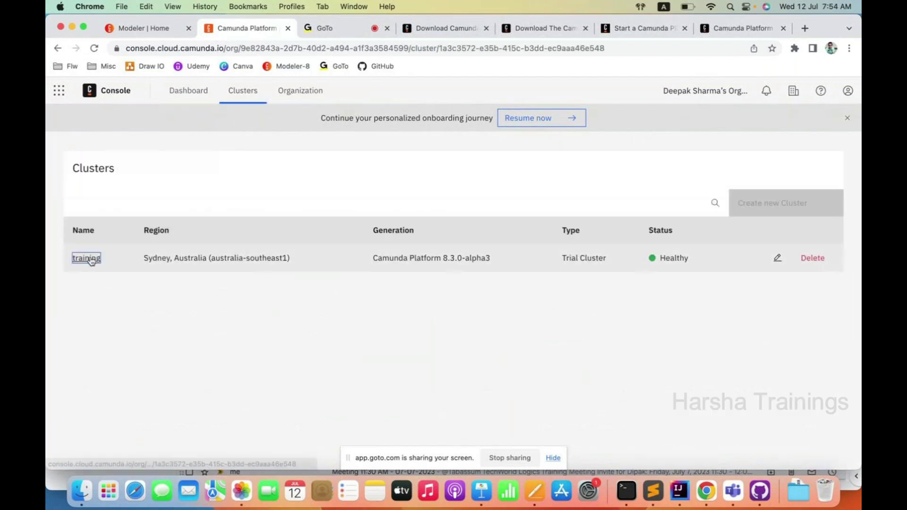
scroll(143, 379, "down", 3)
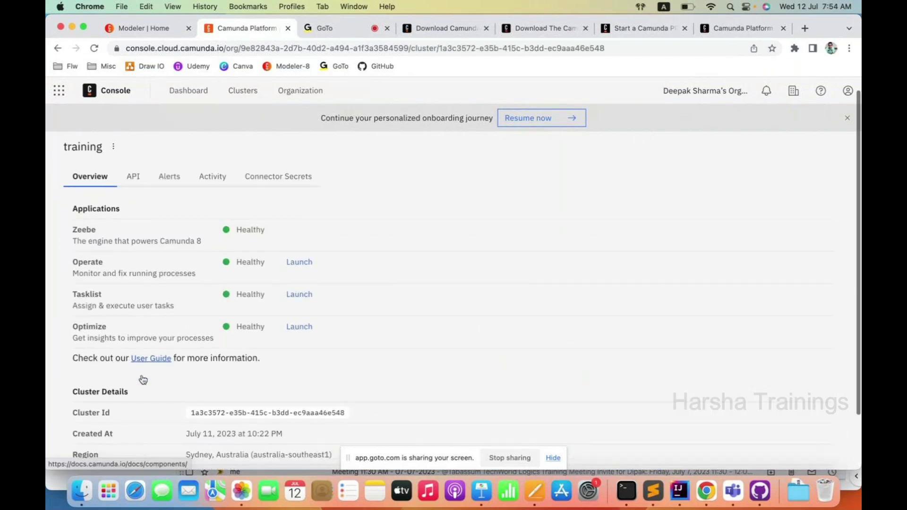
scroll(143, 380, "up", 1)
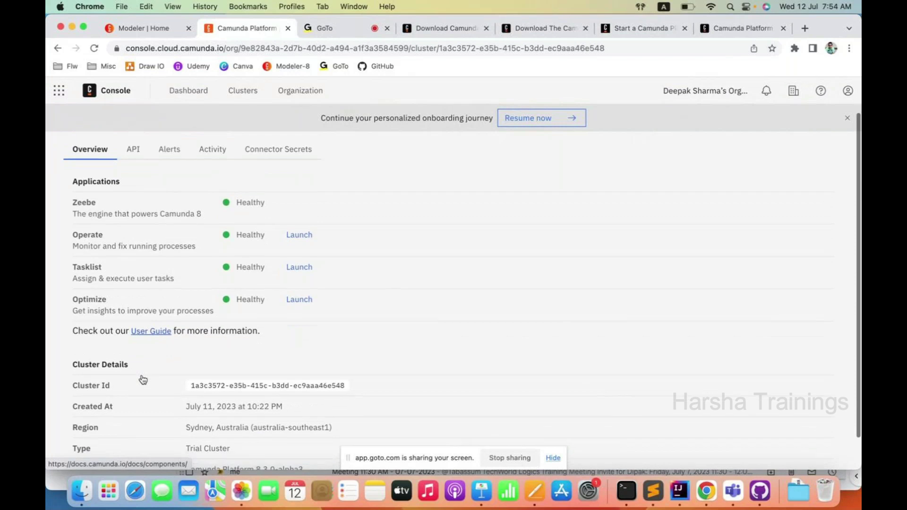
scroll(143, 380, "down", 1)
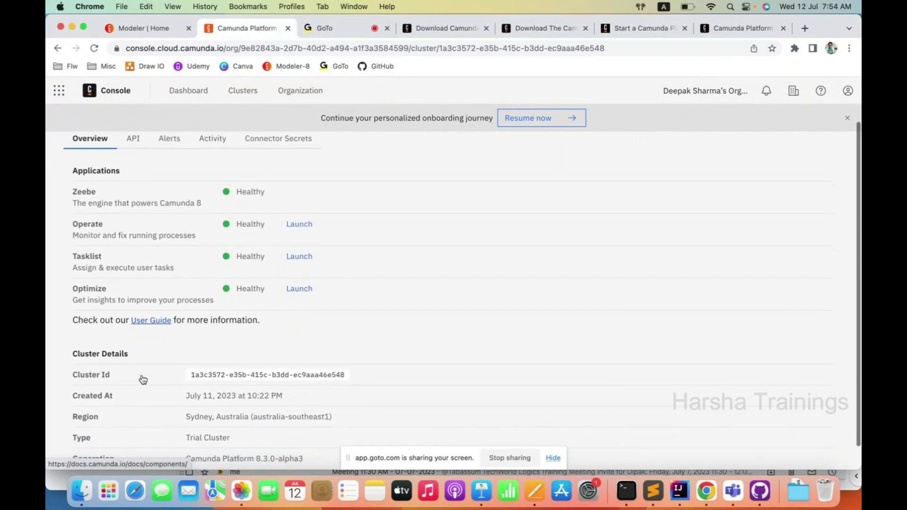
scroll(143, 379, "down", 2)
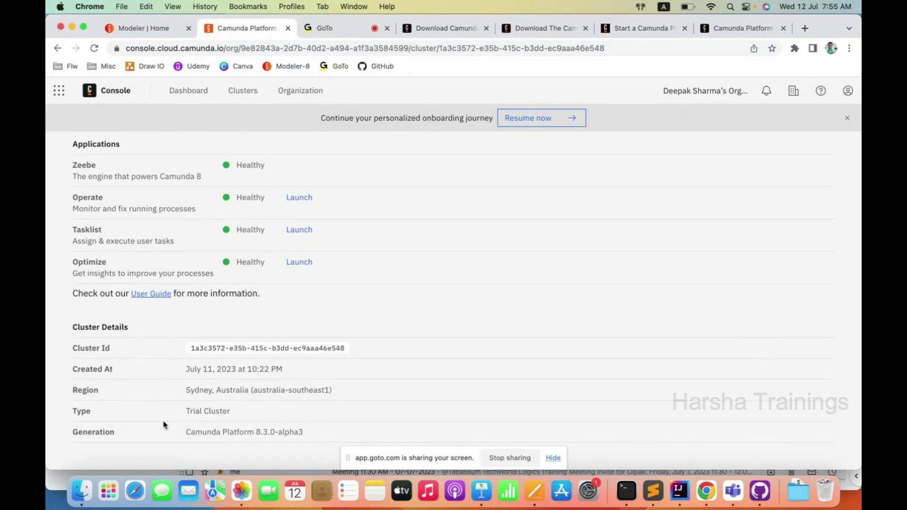
scroll(164, 426, "up", 3)
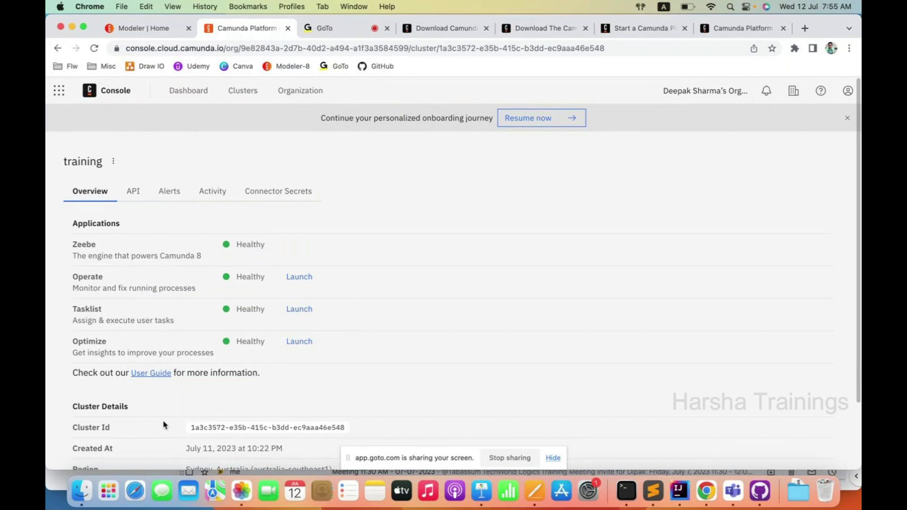
Show the training cluster's API client credentials and open the form for creating a new client
left_click(134, 192)
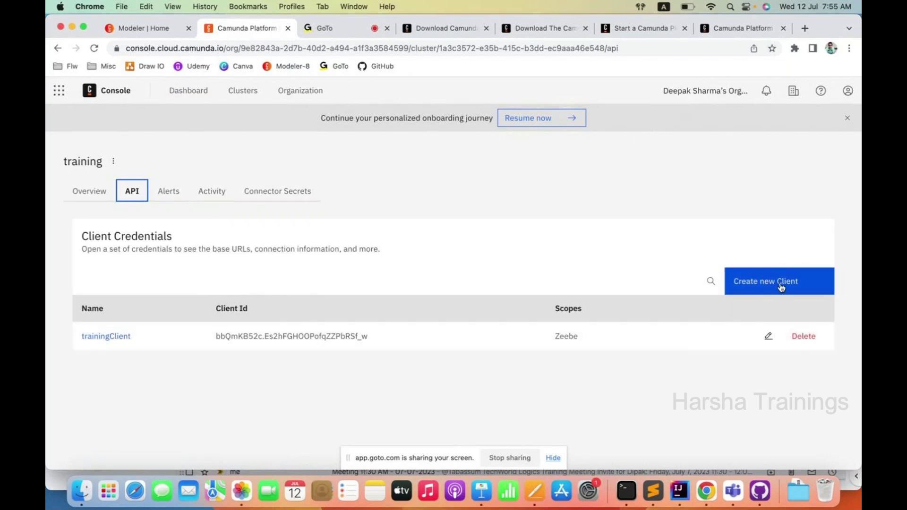
left_click(753, 285)
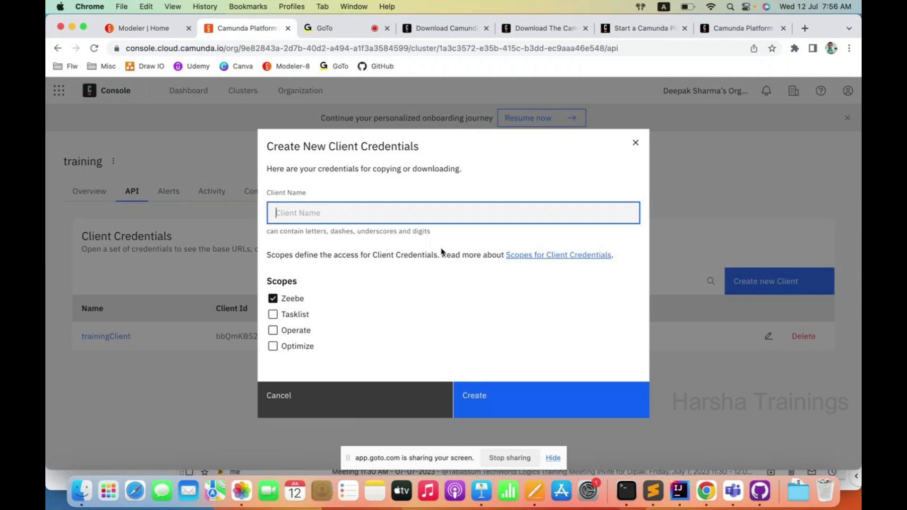
Switch to IntelliJ IDEA and inspect the region, clusterId, clientId and clientSecret properties in application.properties
left_click(680, 491)
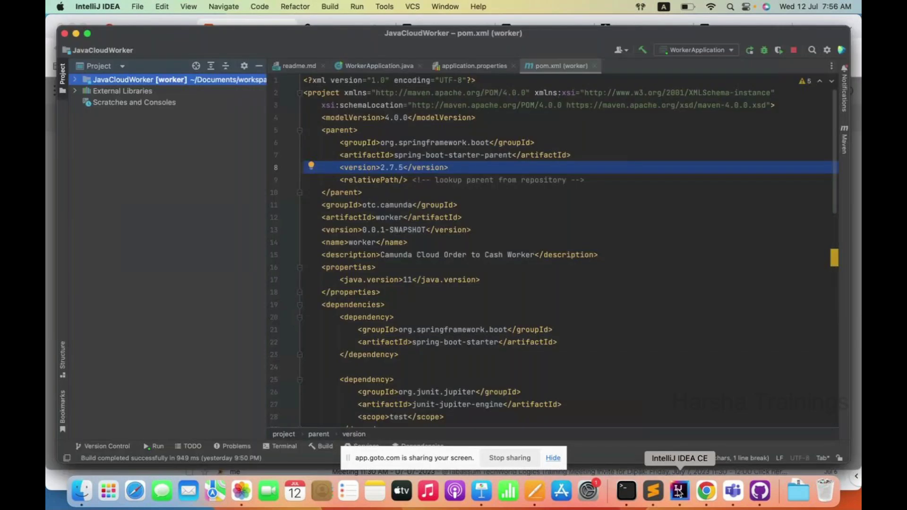
left_click(473, 65)
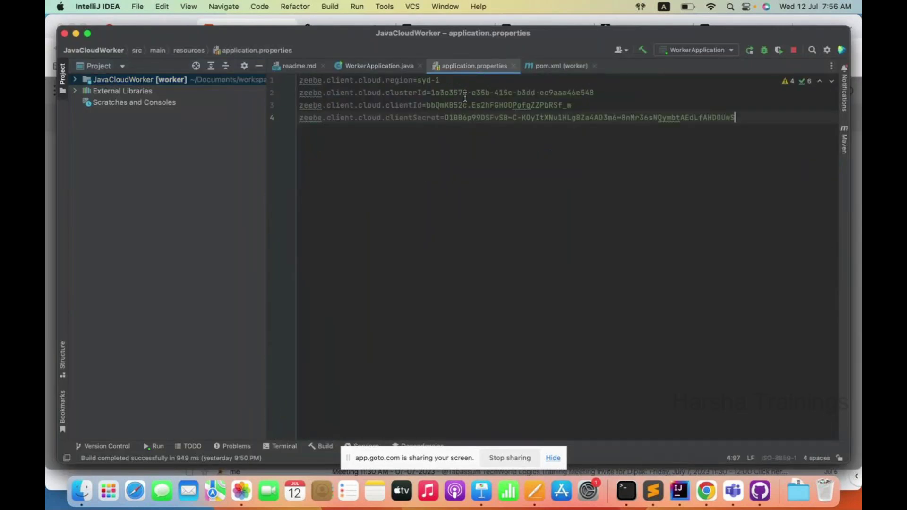
double_click(398, 81)
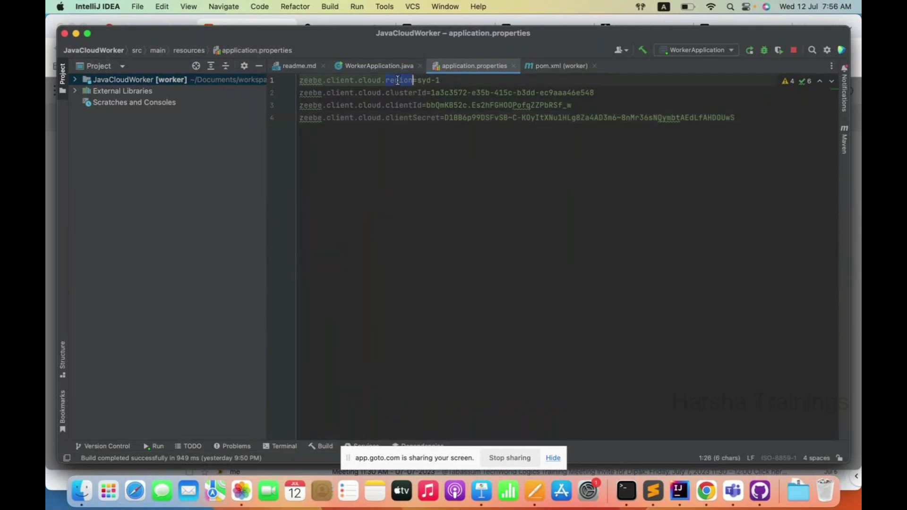
double_click(402, 93)
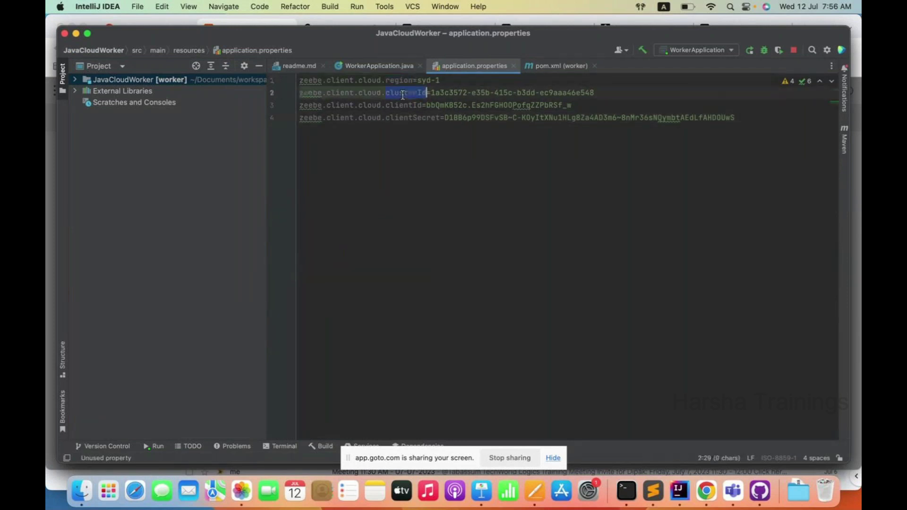
double_click(404, 104)
double_click(406, 117)
triple_click(406, 114)
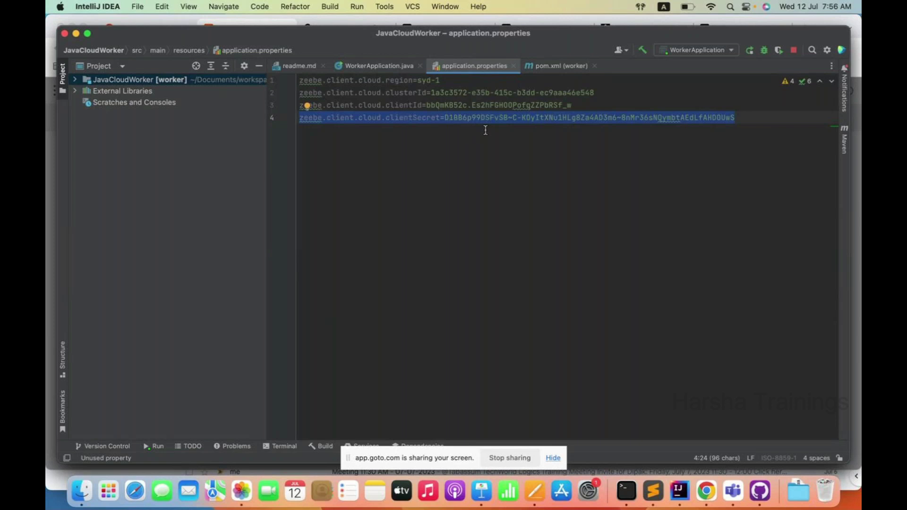
Return to Chrome, dismiss the new client credentials form and show the training cluster's alerts
key("super+Tab")
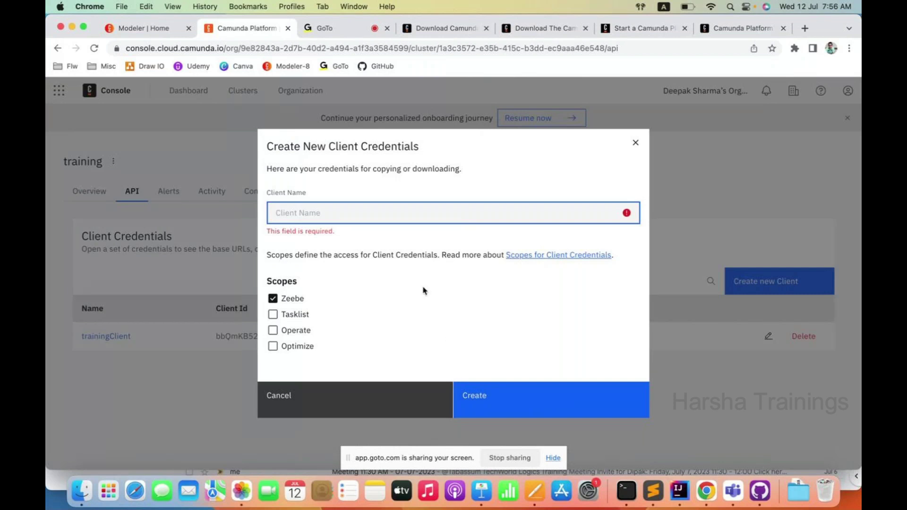
left_click(637, 146)
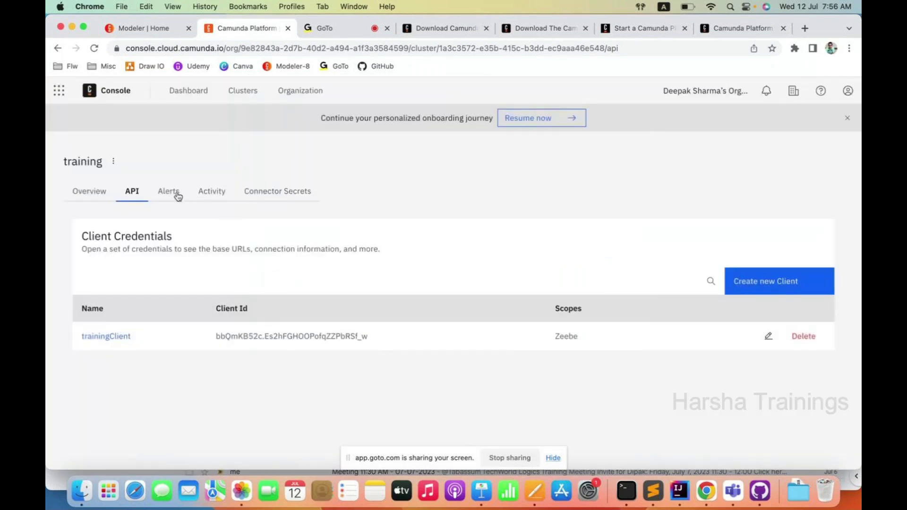
left_click(178, 197)
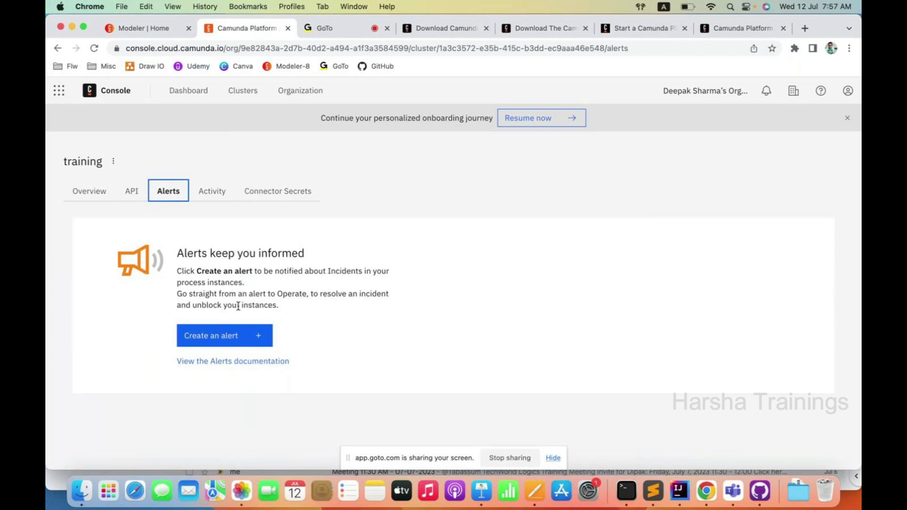
Create a Process Incident alert for the training cluster with Email as the report type
left_click(229, 332)
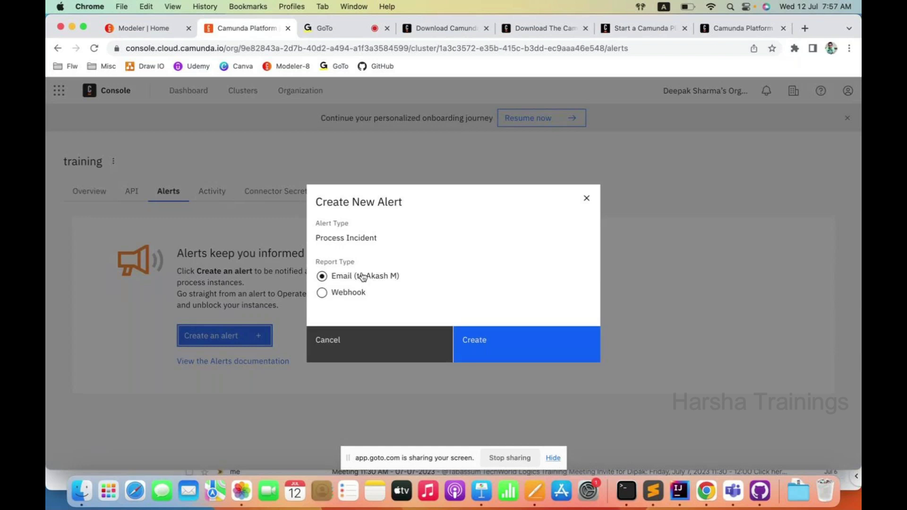
left_click(322, 293)
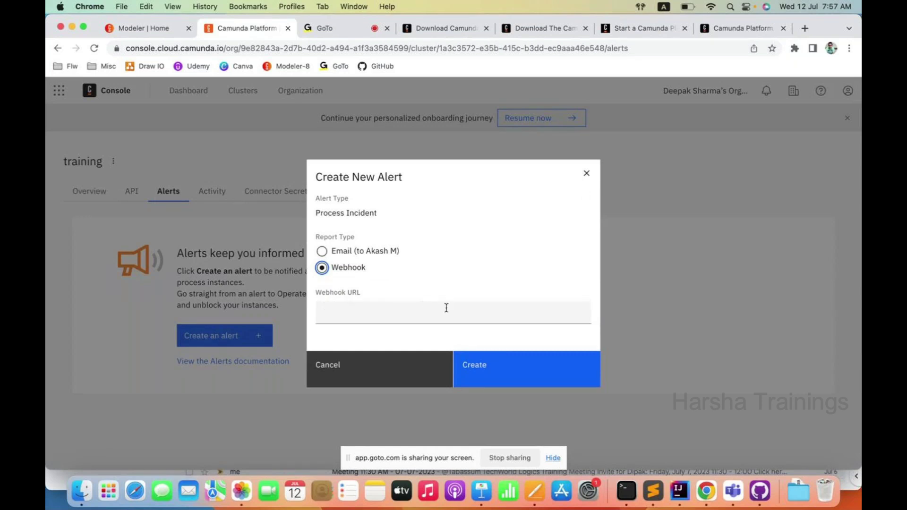
left_click(325, 254)
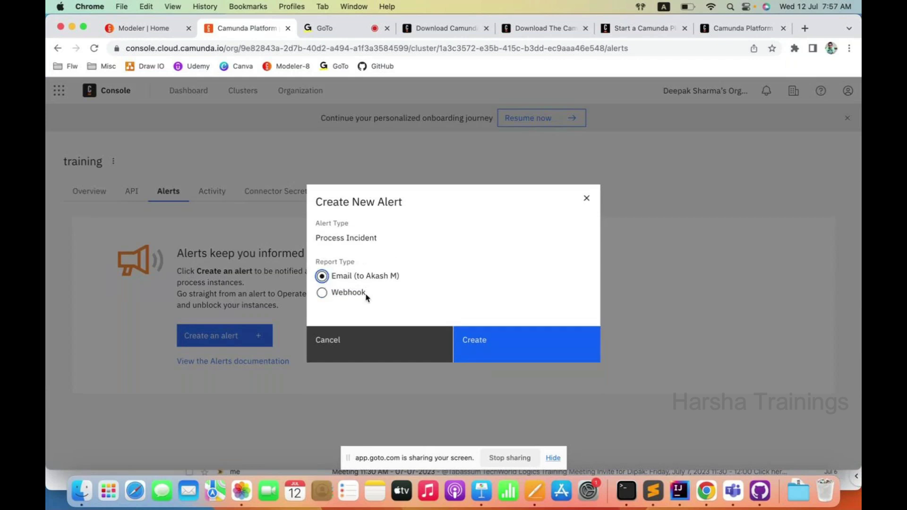
left_click(479, 349)
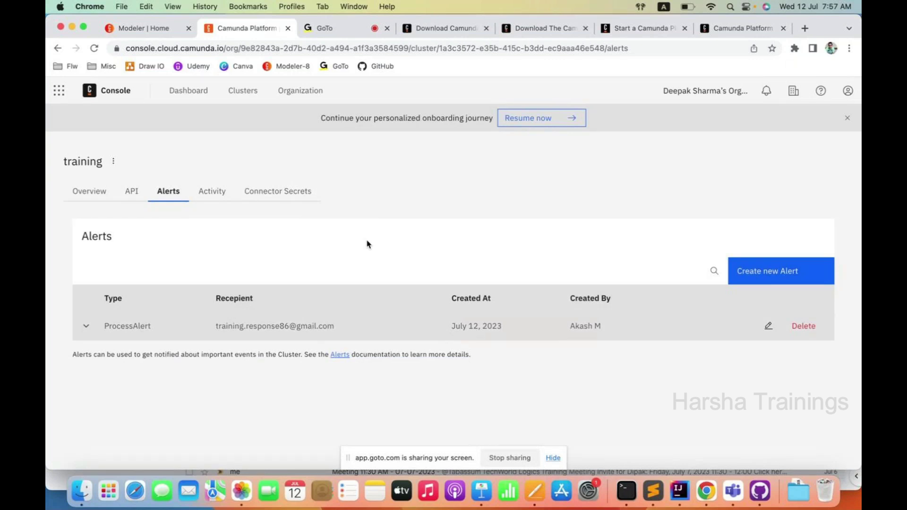
Review the training cluster's activity log and connector secrets, including the form for creating a new secret
left_click(213, 192)
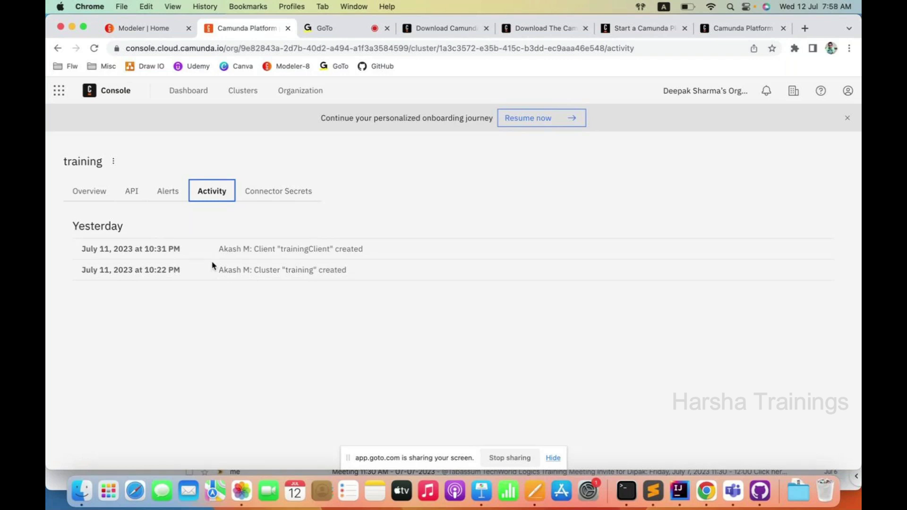
left_click(271, 197)
left_click(270, 197)
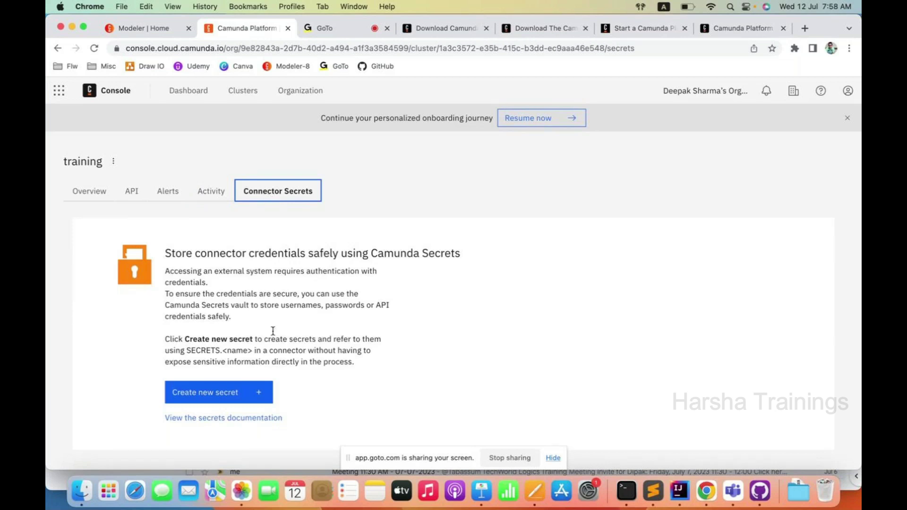
scroll(278, 329, "down", 1)
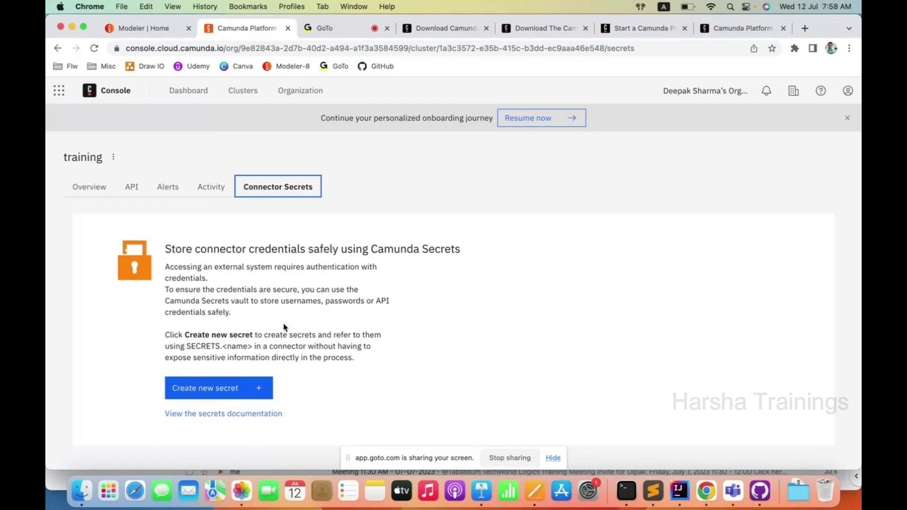
left_click(225, 393)
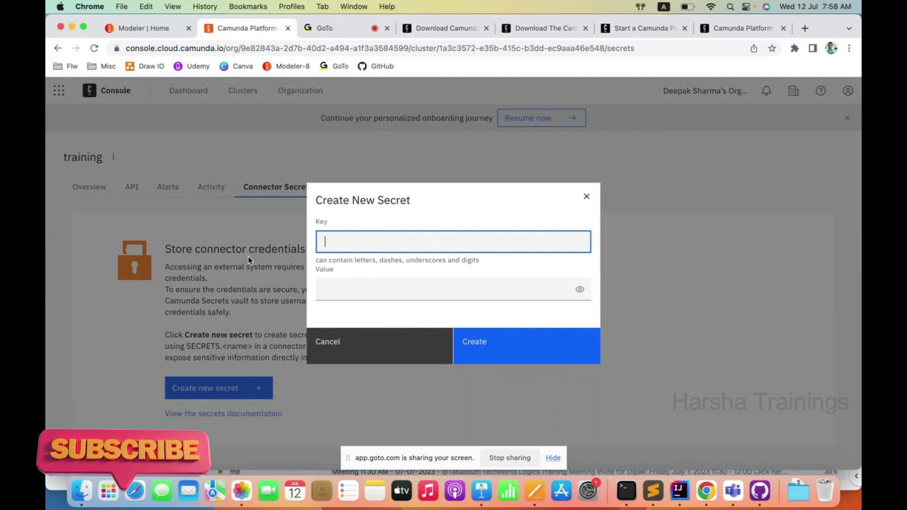
left_click(586, 196)
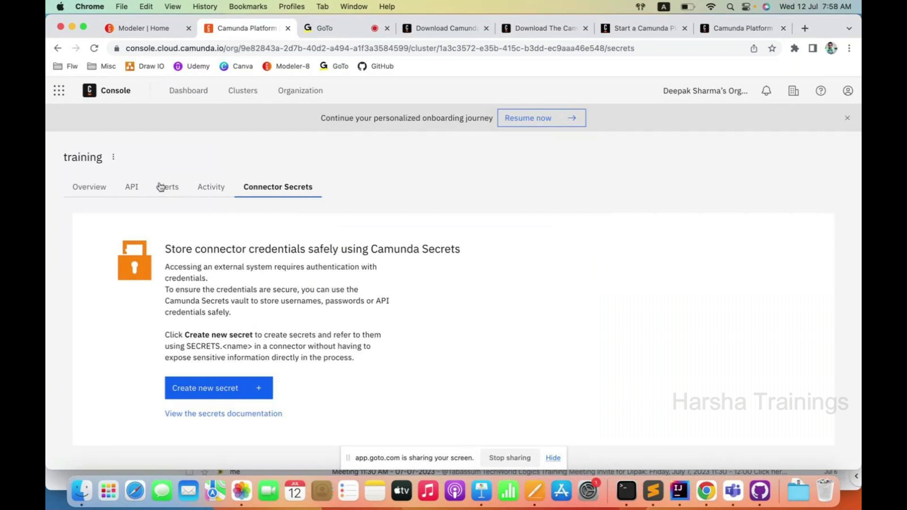
Open Organization Management and show the organization's users
left_click(132, 191)
left_click(296, 94)
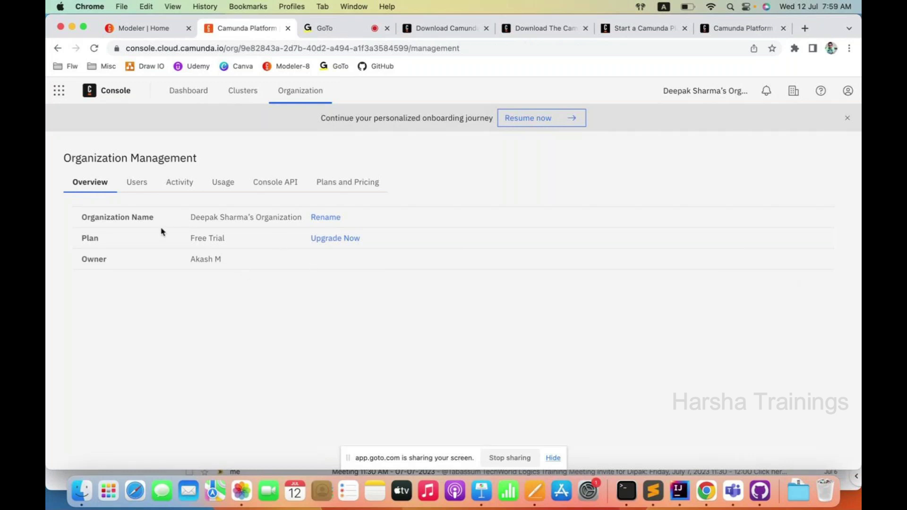
left_click(143, 185)
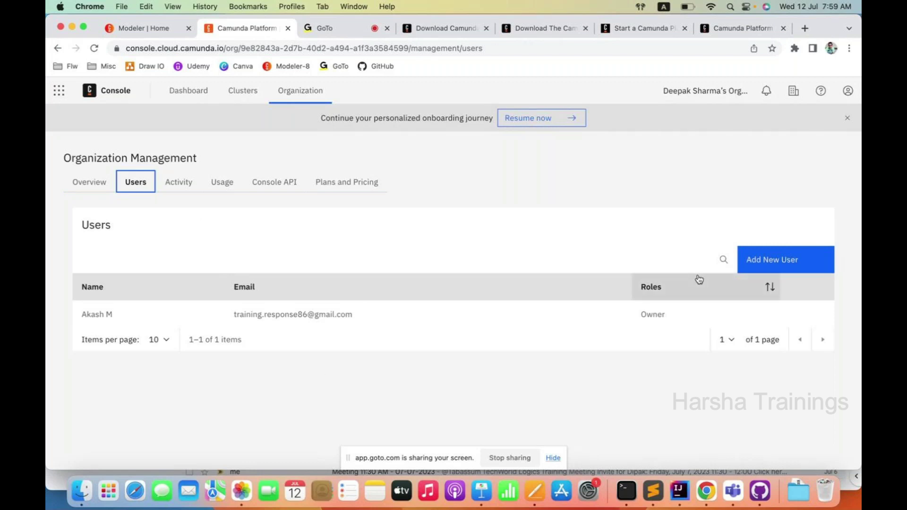
Open the form for inviting a new user and review the available roles from Admin to Visitor
left_click(762, 261)
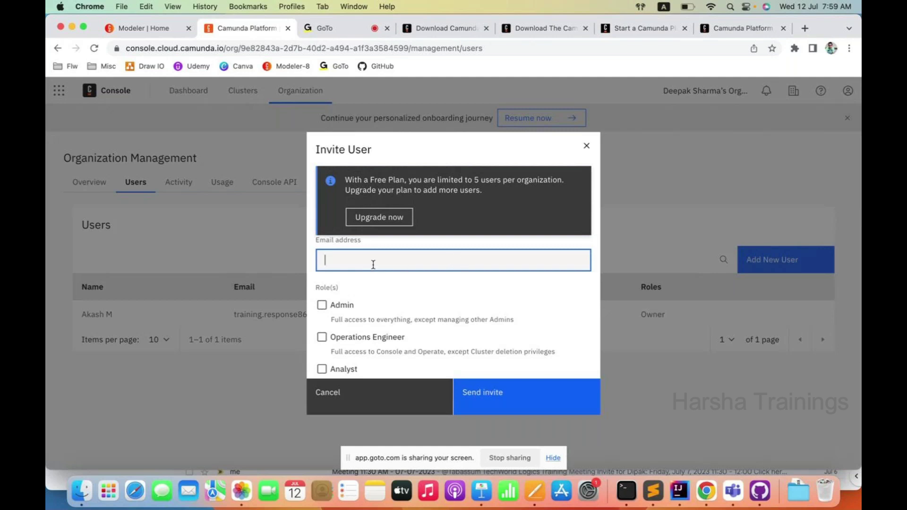
scroll(411, 331, "down", 2)
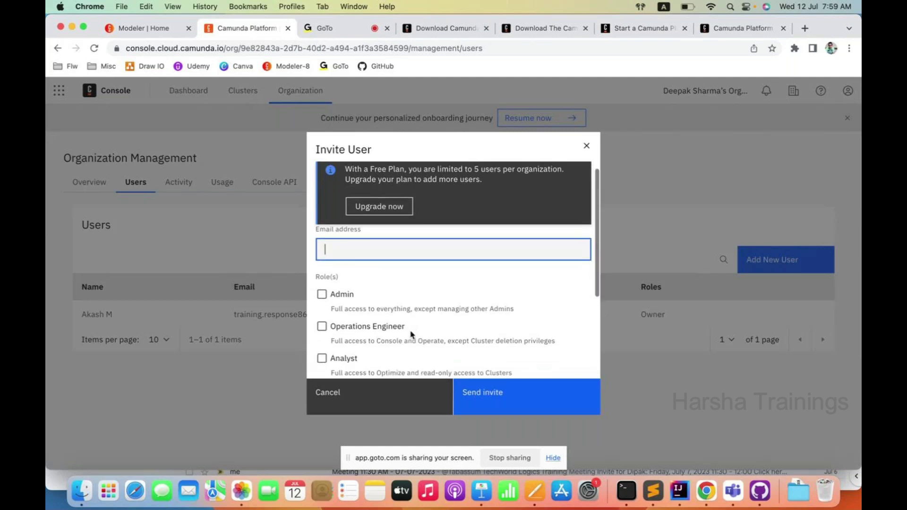
scroll(411, 333, "down", 3)
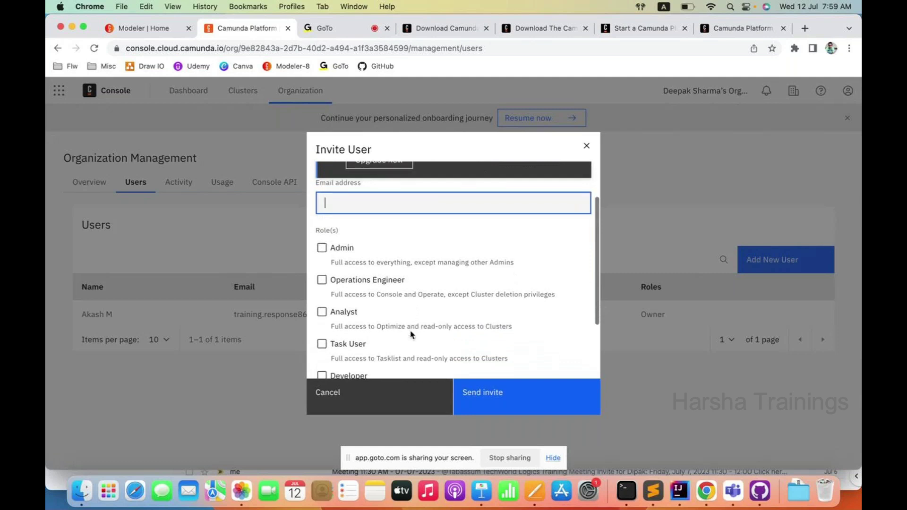
scroll(411, 334, "down", 3)
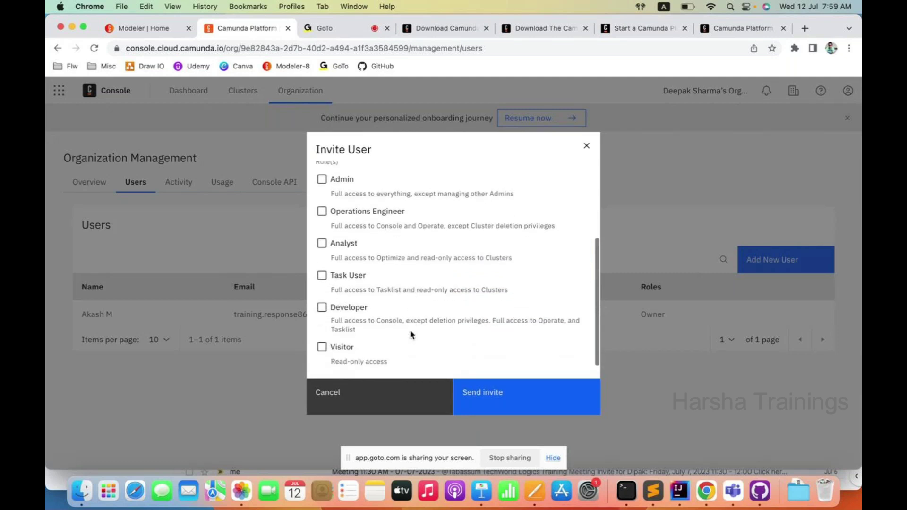
scroll(412, 335, "up", 2)
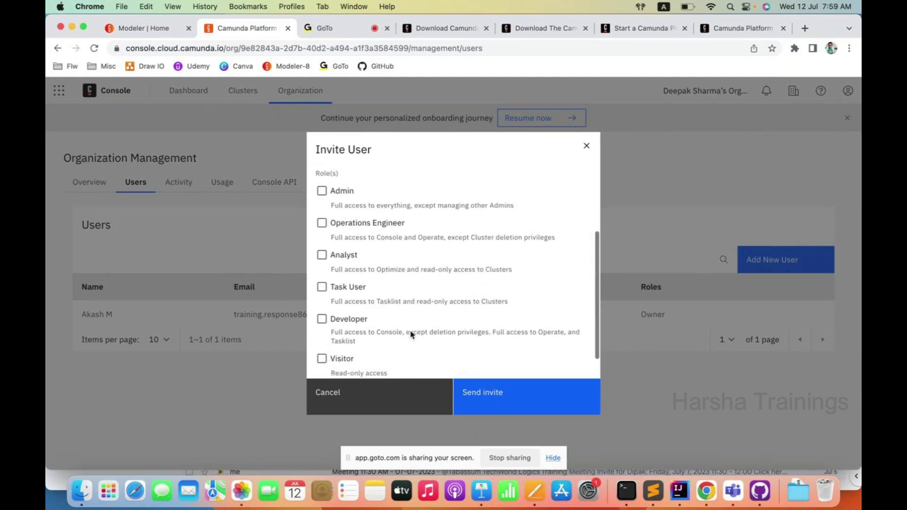
scroll(411, 335, "down", 1)
scroll(409, 328, "up", 1)
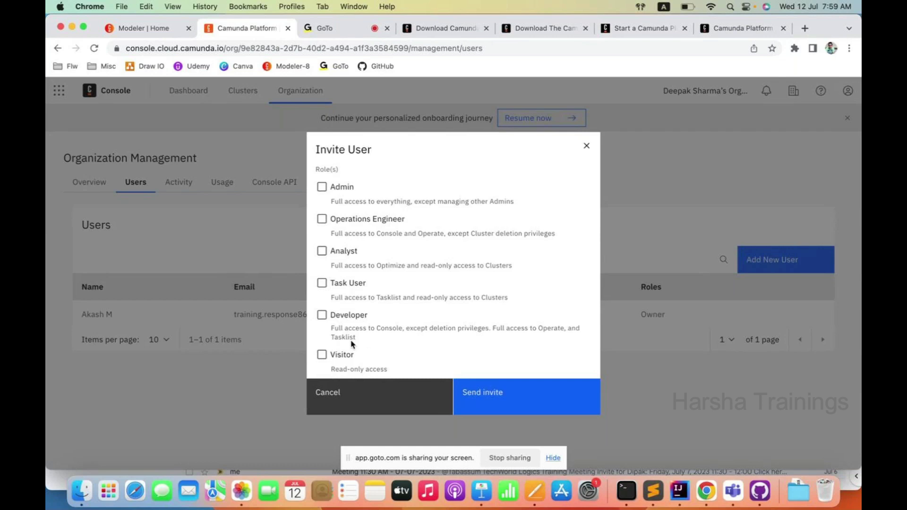
scroll(344, 203, "up", 2)
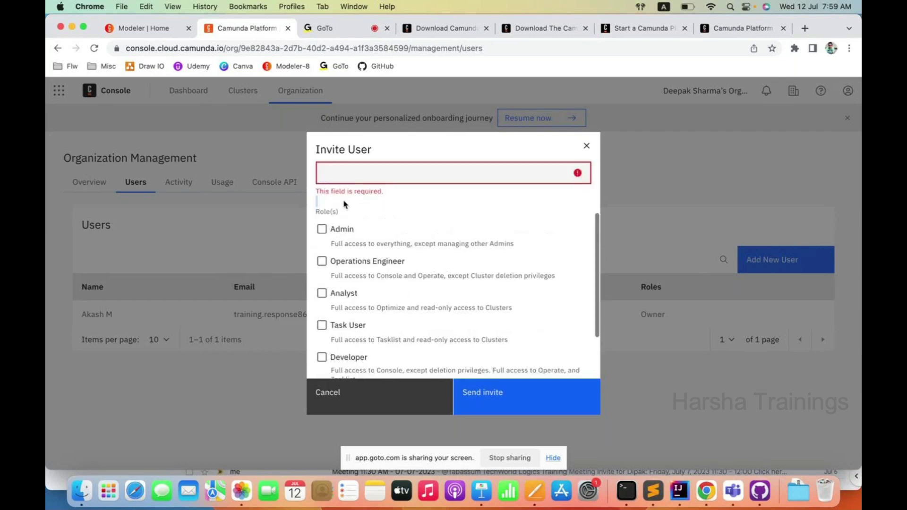
Select the Admin role for the invited user and examine the access descriptions of the other roles
triple_click(370, 243)
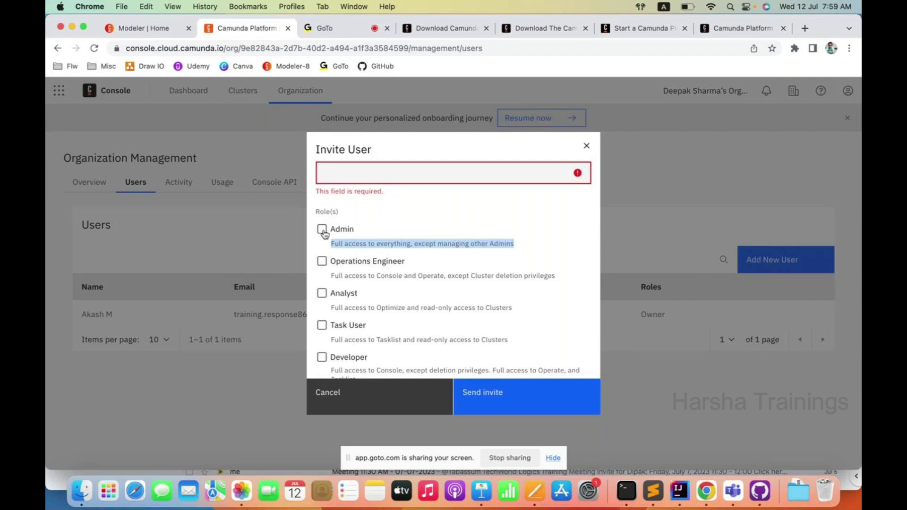
left_click(370, 247)
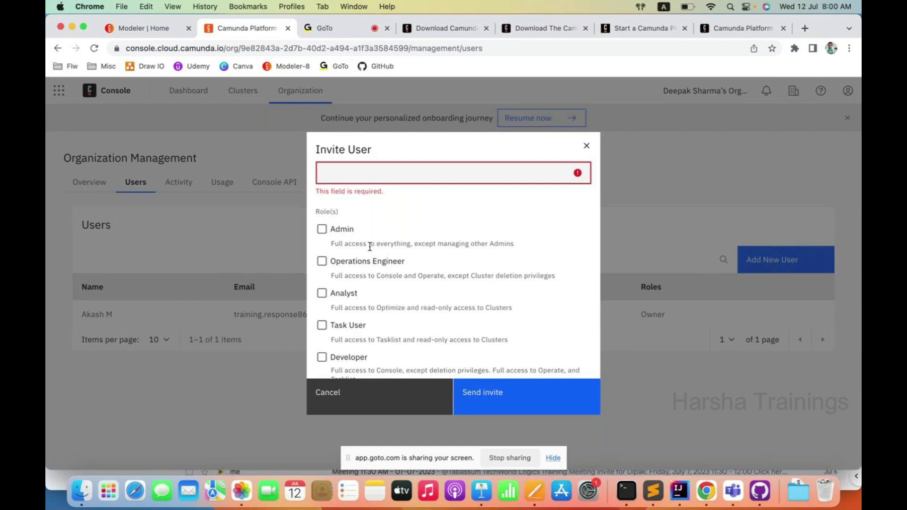
left_click(323, 232)
scroll(408, 357, "down", 2)
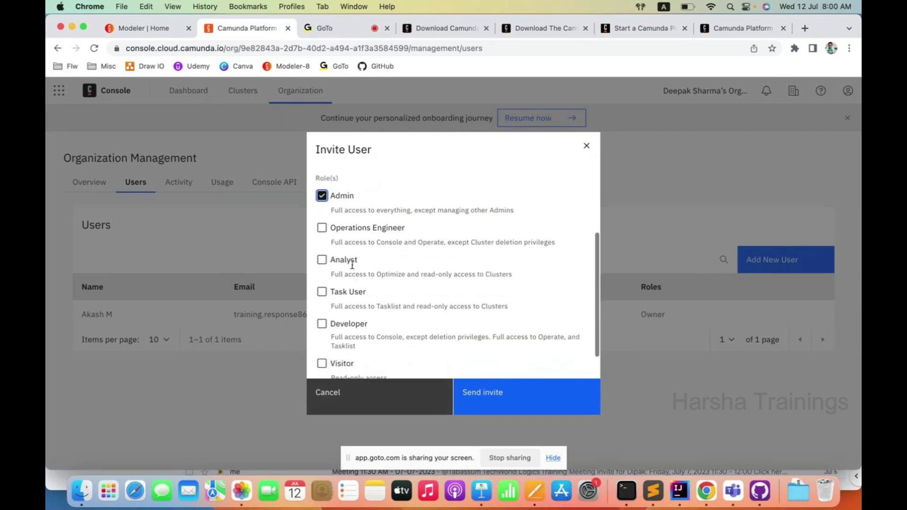
left_click(322, 260)
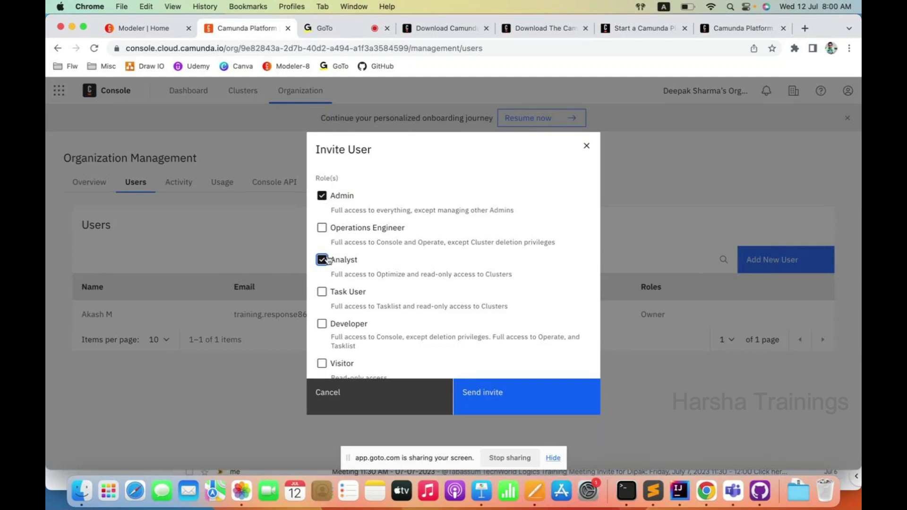
left_click(323, 261)
left_click(385, 242)
double_click(385, 242)
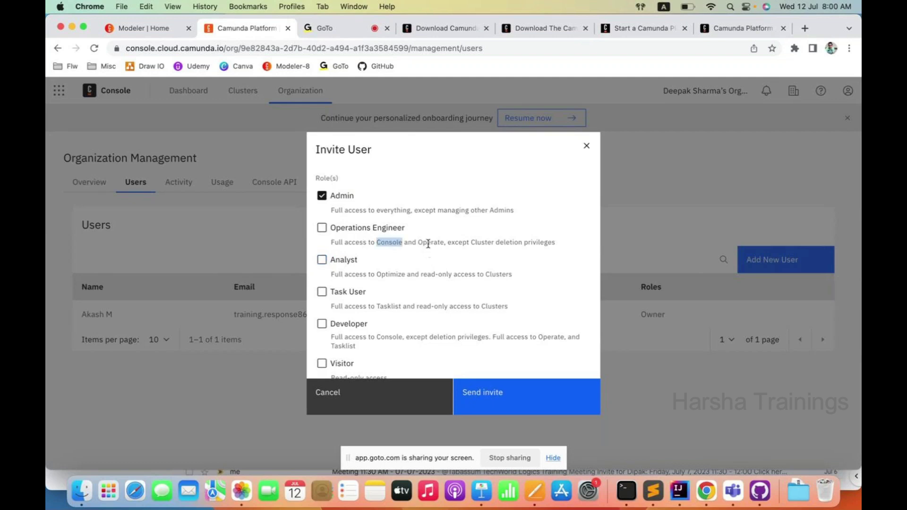
left_click(430, 243)
scroll(408, 351, "down", 2)
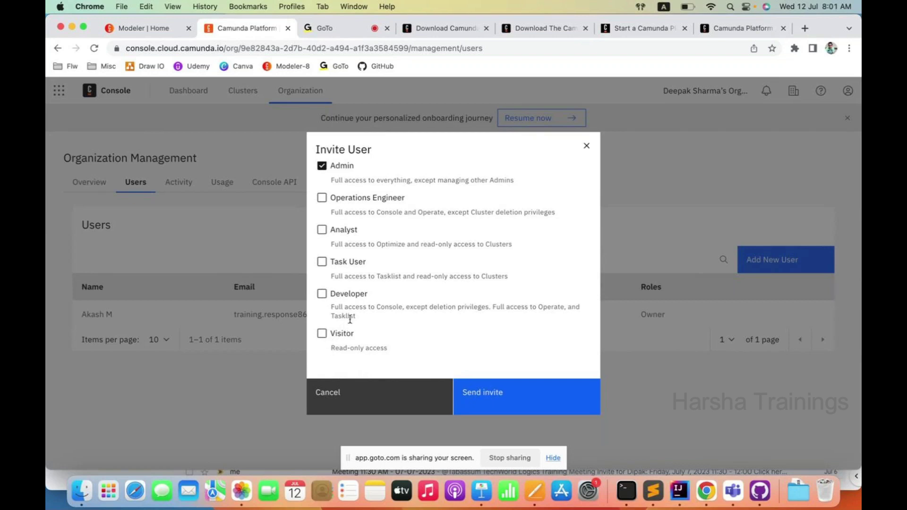
Clear the Admin role, select Task User and Analyst, and dismiss the user invitation without sending it
left_click(322, 166)
left_click(324, 266)
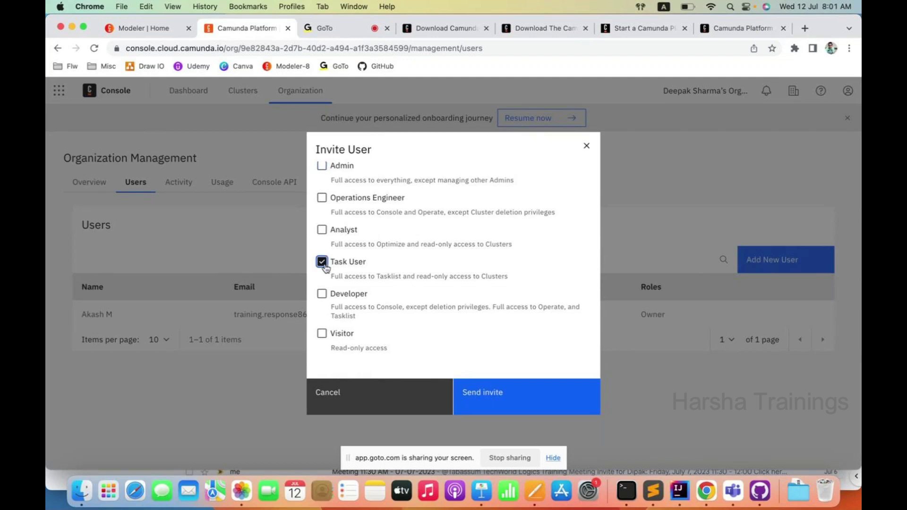
left_click(323, 230)
left_click(591, 146)
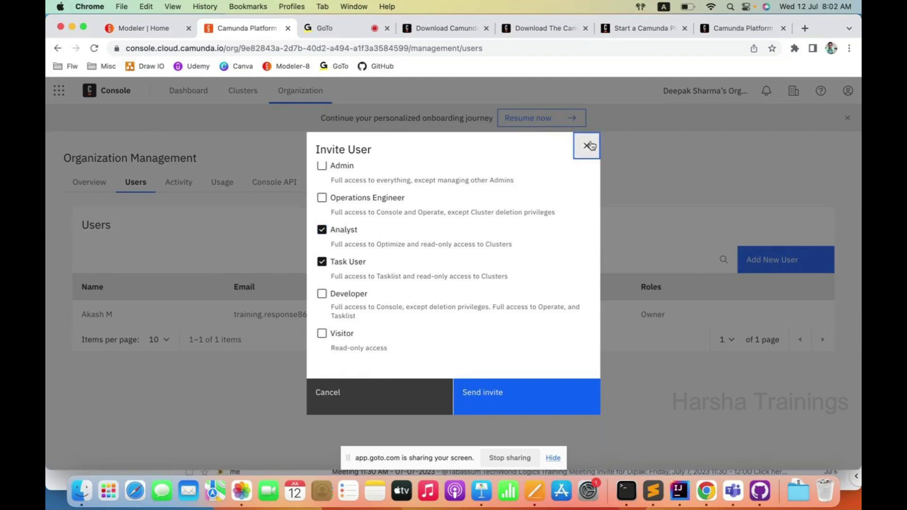
left_click(591, 146)
Review the organization's activity log and usage history
left_click(178, 183)
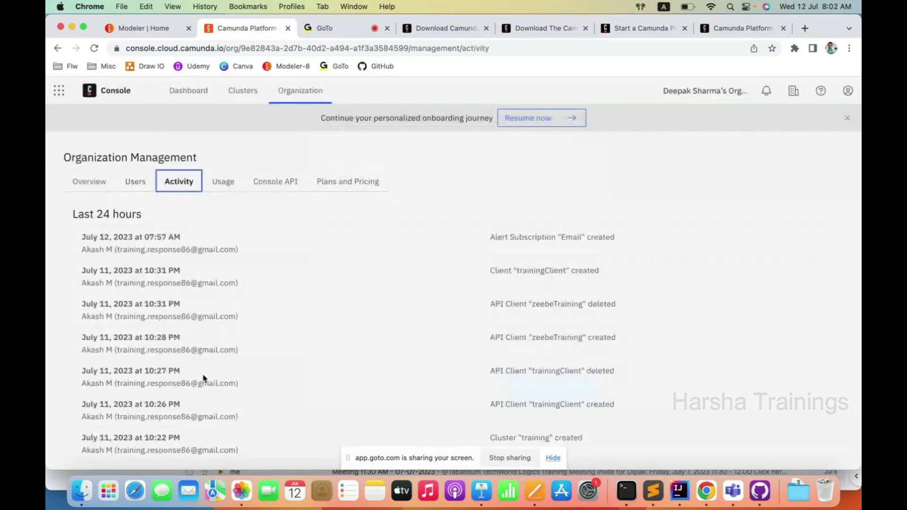
scroll(203, 377, "down", 3)
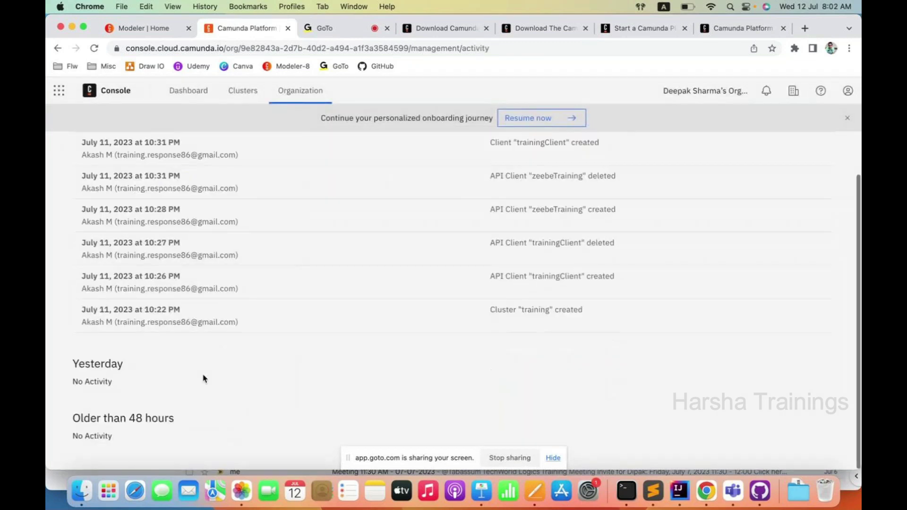
left_click(222, 182)
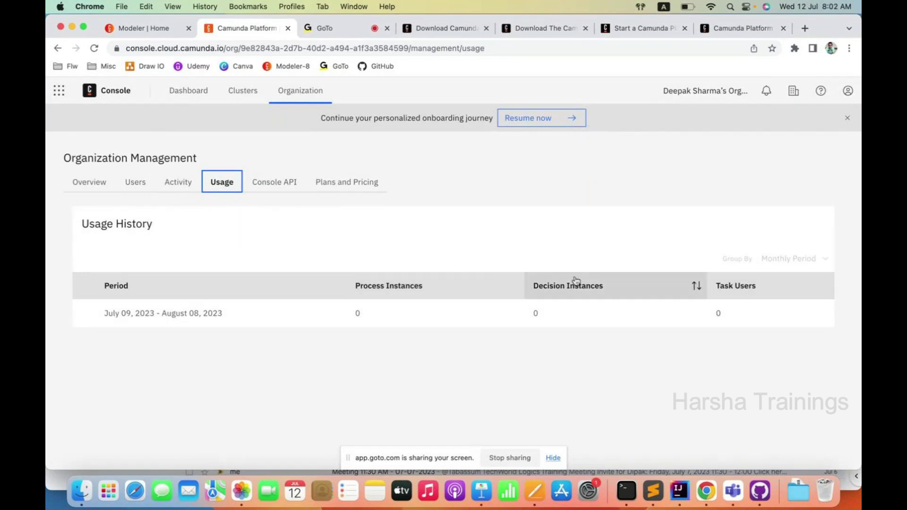
Open the Console API's new client credentials form, review its available scopes, and dismiss it
left_click(280, 182)
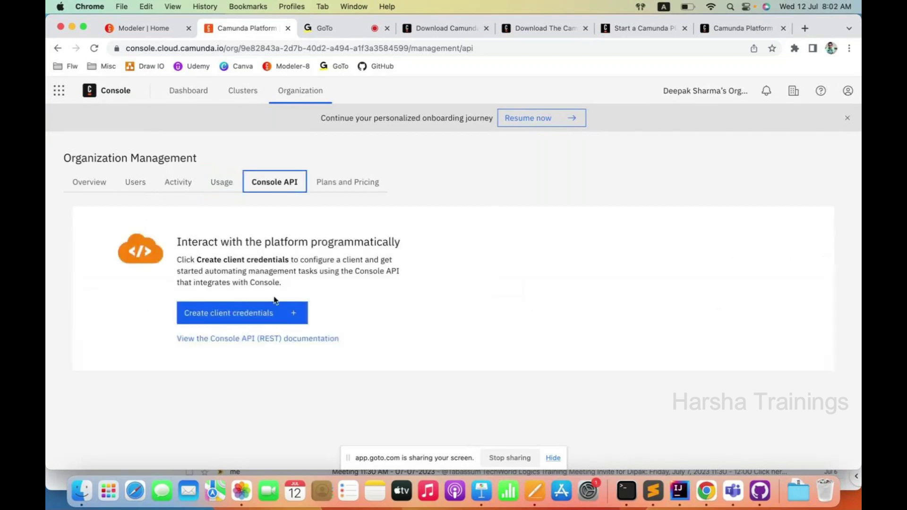
left_click(270, 312)
scroll(388, 280, "down", 2)
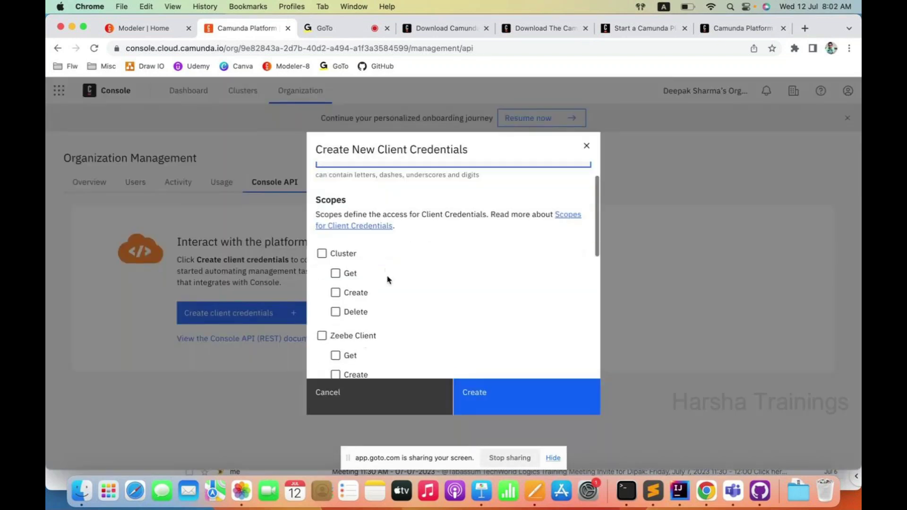
scroll(388, 279, "down", 5)
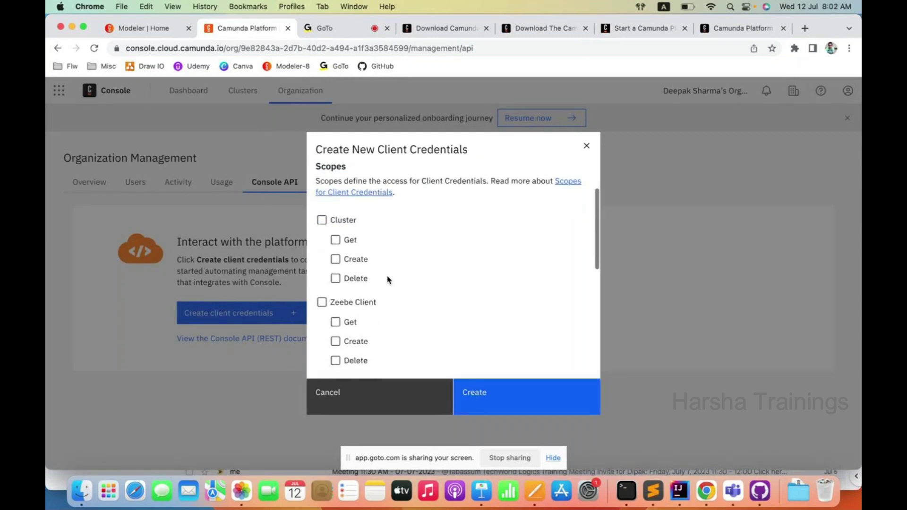
scroll(387, 280, "down", 12)
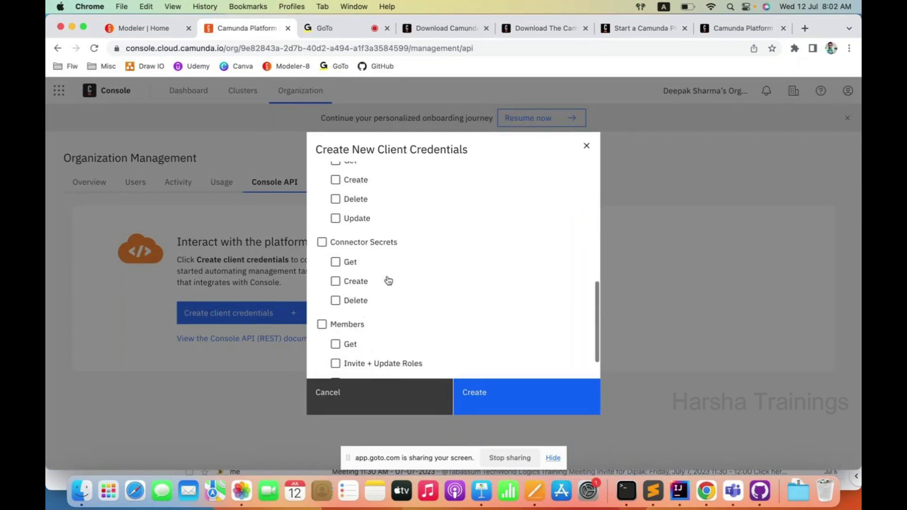
left_click(588, 146)
Show the organization's plans and pricing and compare the Free, Professional and Enterprise plans
left_click(341, 182)
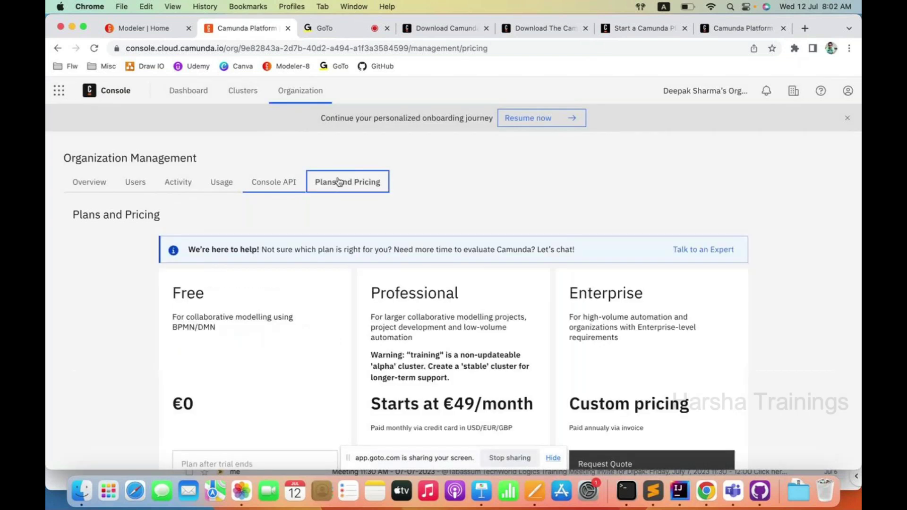
scroll(292, 343, "down", 3)
scroll(292, 344, "down", 2)
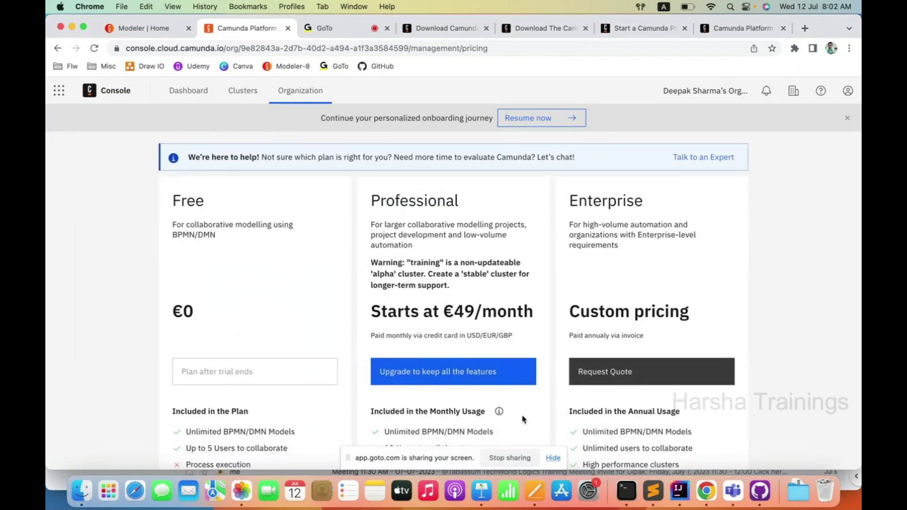
Examine the included usage, extra features and support offered in the Free, Professional and Enterprise plans
scroll(522, 419, "down", 10)
scroll(523, 419, "up", 7)
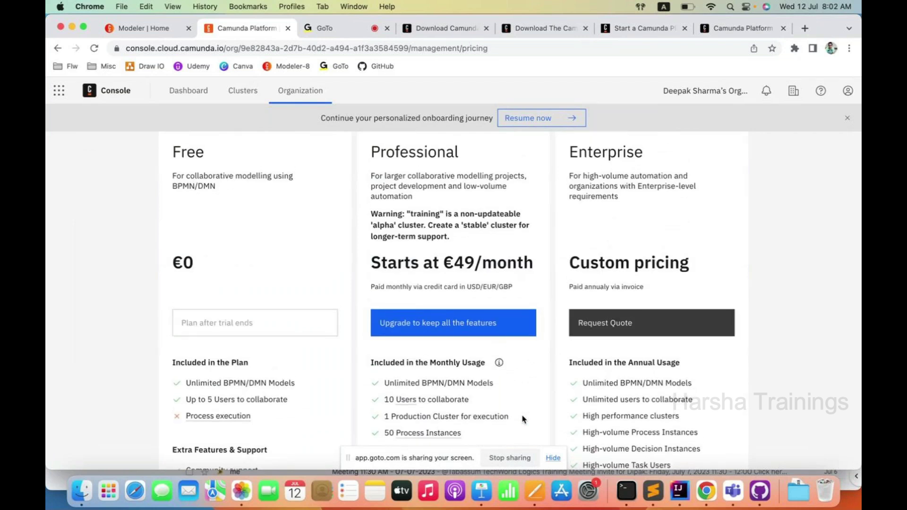
scroll(523, 419, "down", 1)
scroll(523, 419, "down", 1)
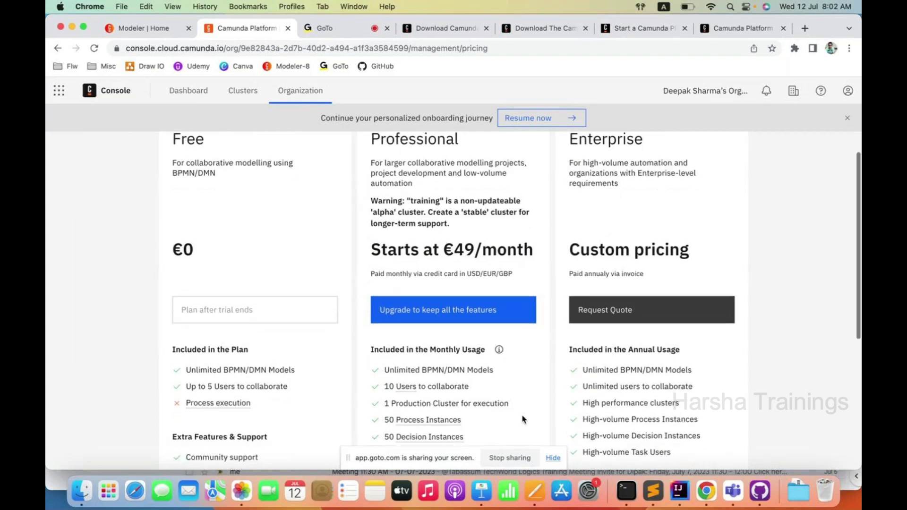
scroll(522, 419, "down", 3)
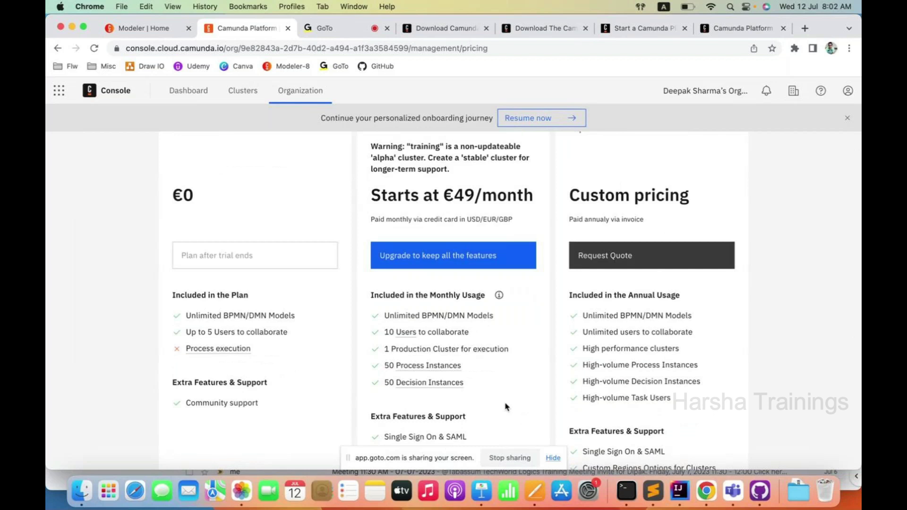
scroll(618, 364, "down", 3)
scroll(617, 365, "up", 2)
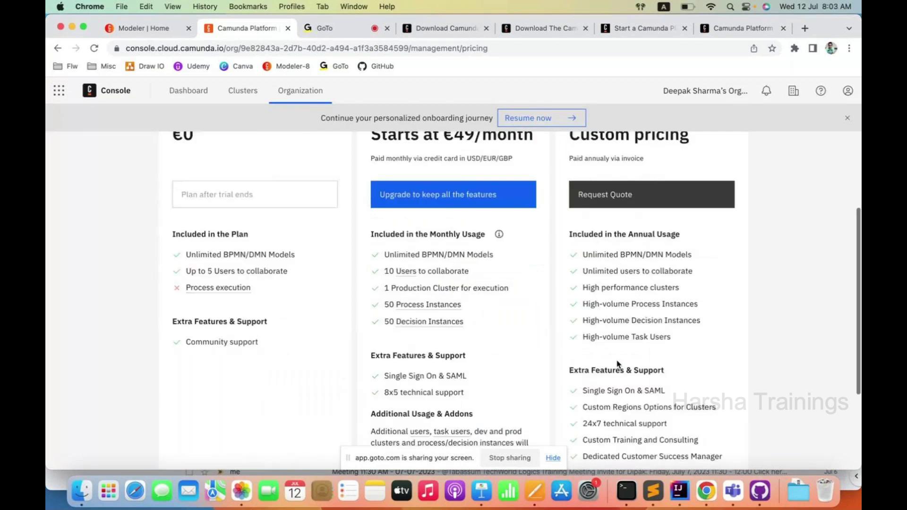
Return through the organization overview to the Console dashboard, and show the list of Camunda components before closing it
scroll(618, 365, "up", 4)
left_click(90, 182)
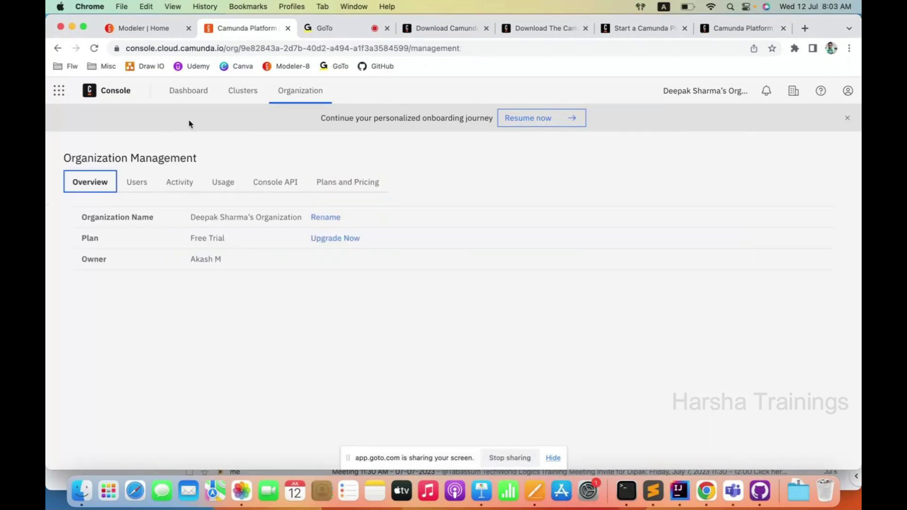
left_click(195, 94)
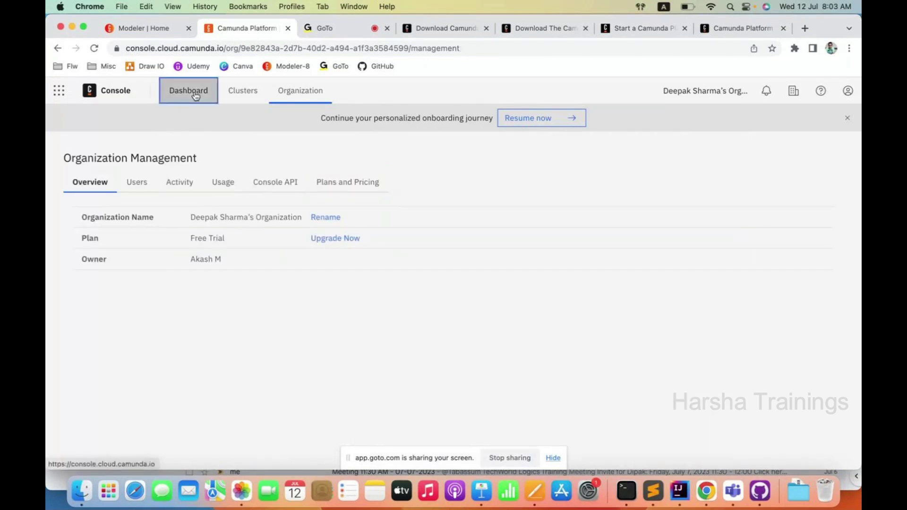
left_click(60, 92)
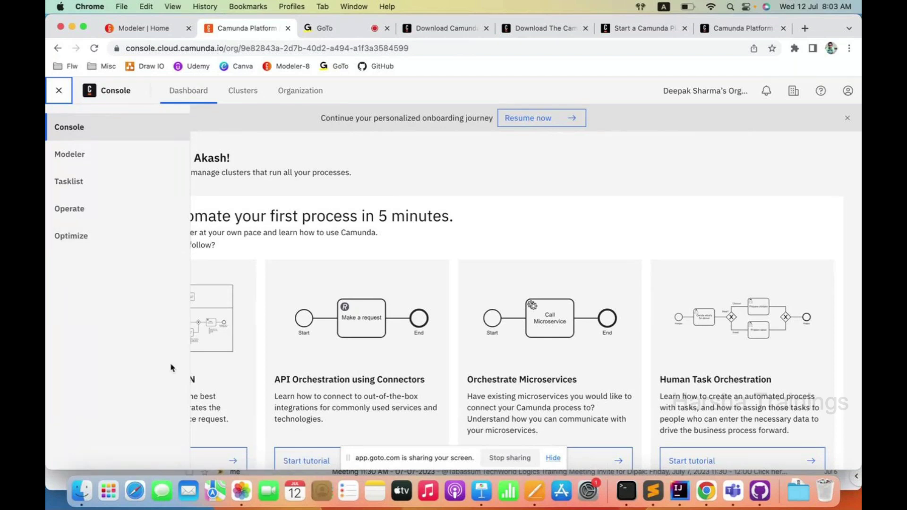
left_click(583, 186)
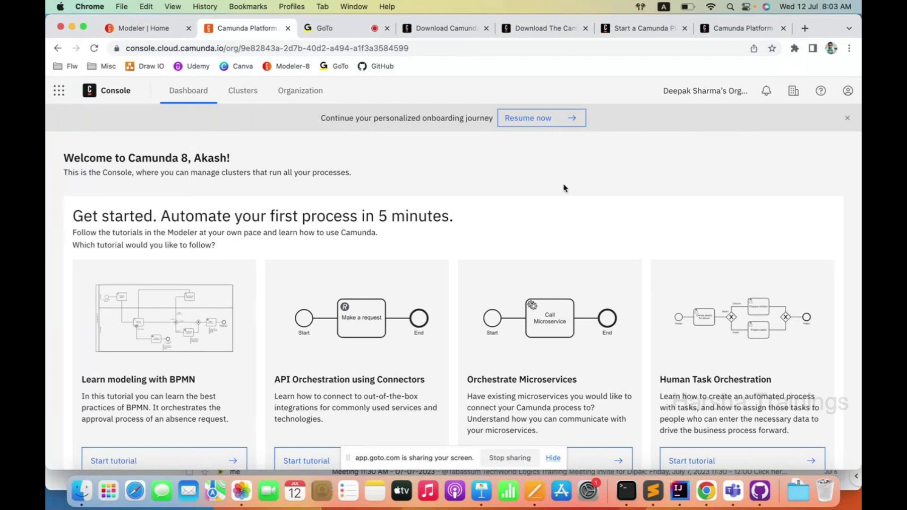
Check the GoTo meeting chat, and switch to the Camunda Platform 7 download page to select its web address
left_click(340, 28)
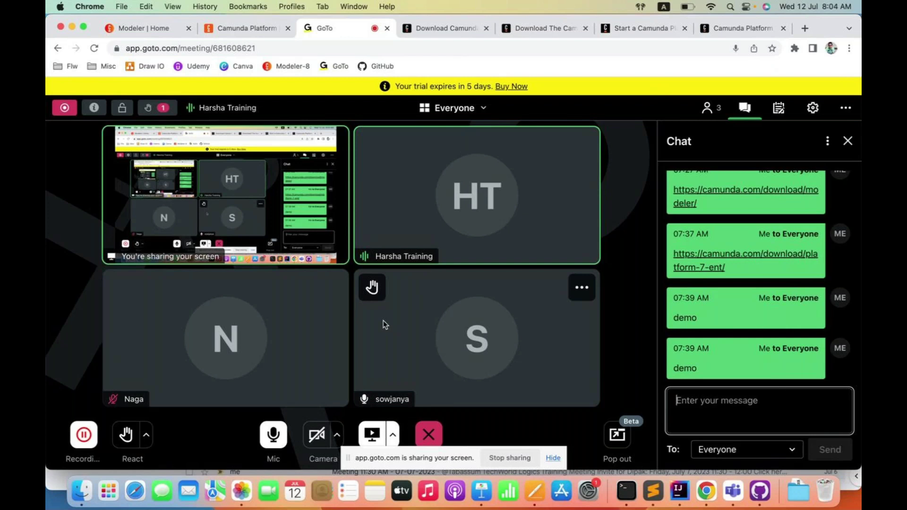
left_click(470, 29)
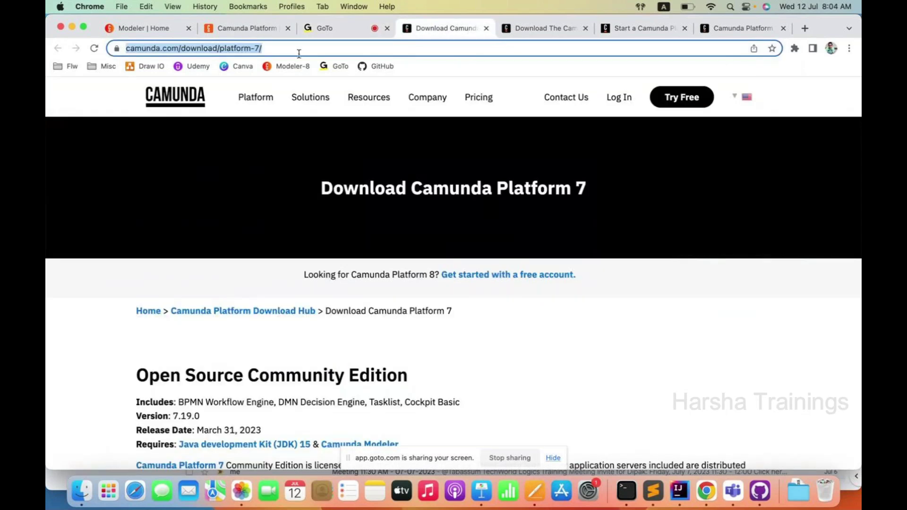